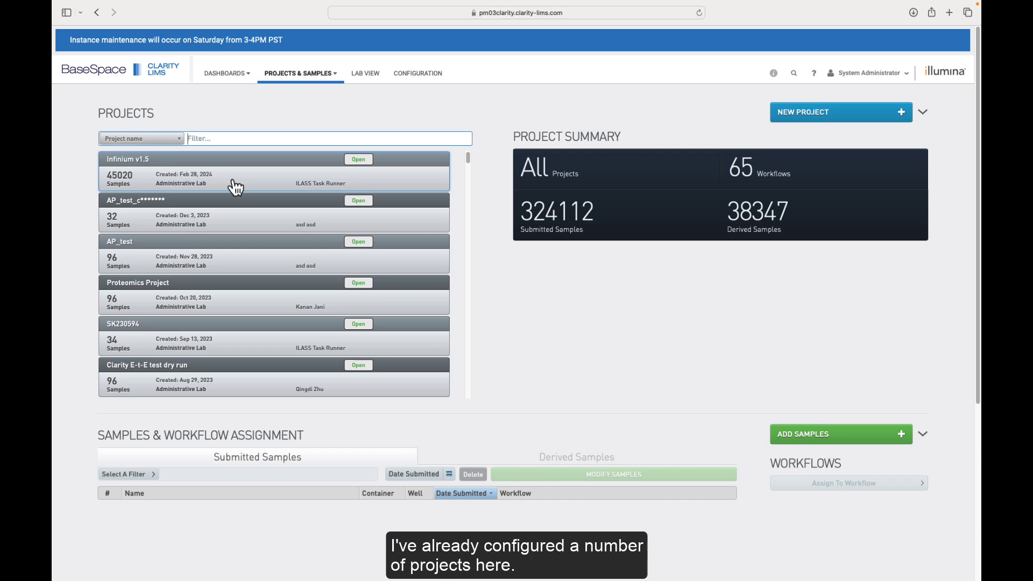
# Open the AP_test project and view its custom fields and six attached files
pyautogui.click(217, 226)
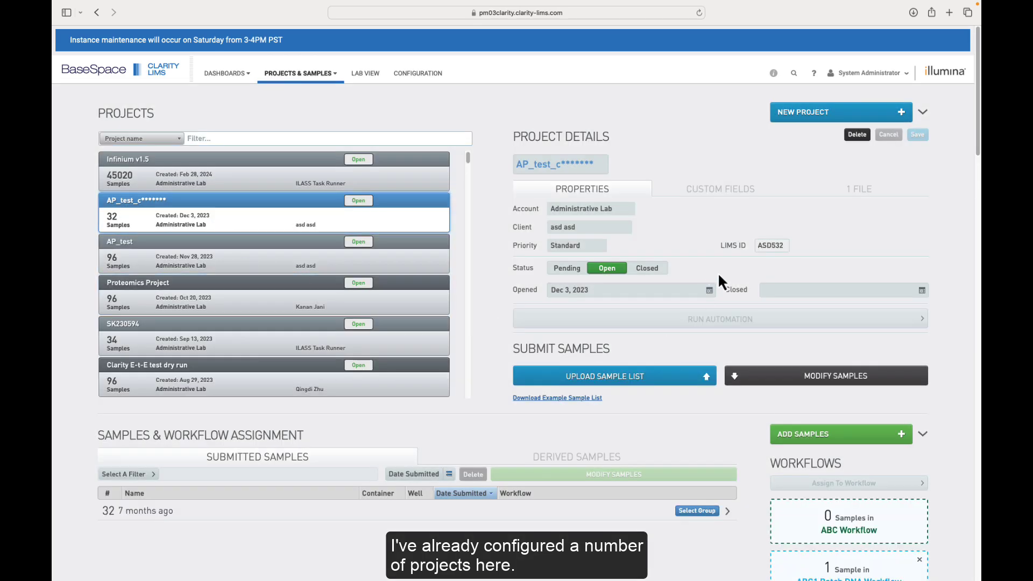
pyautogui.click(292, 261)
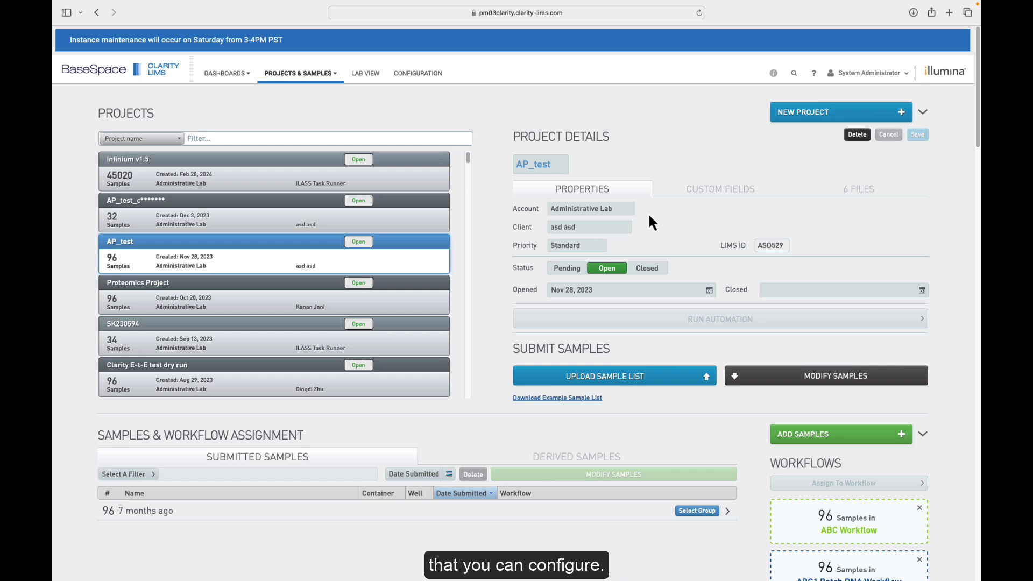
pyautogui.click(734, 204)
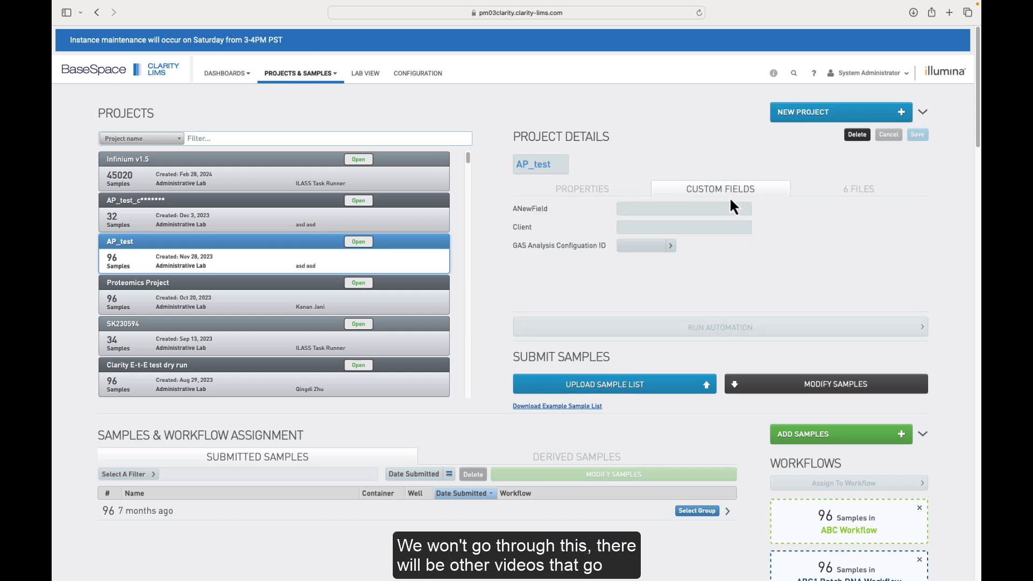
pyautogui.click(838, 200)
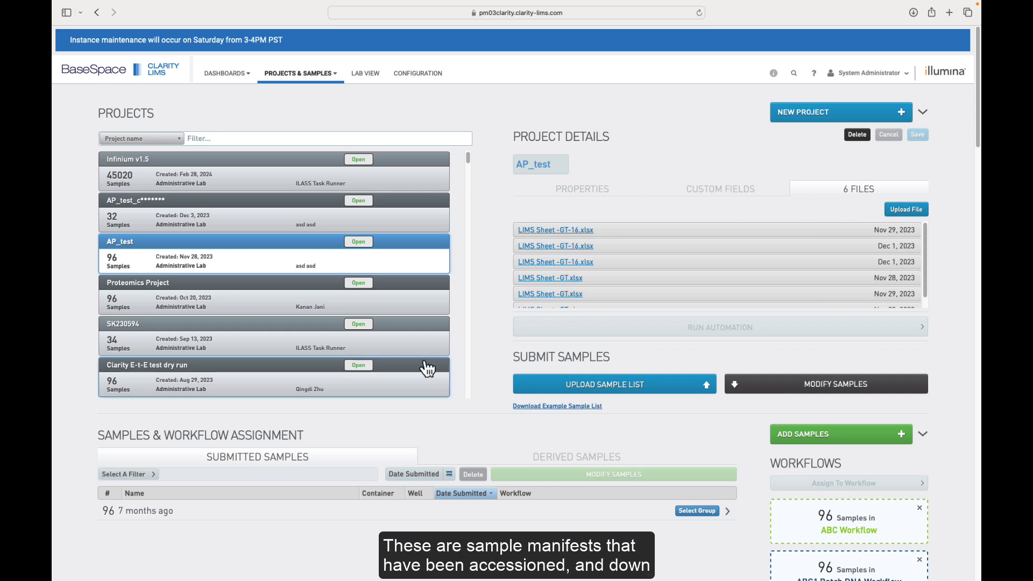
# Expand and select the 96-sample group, then check the workflow list without assigning
pyautogui.click(211, 519)
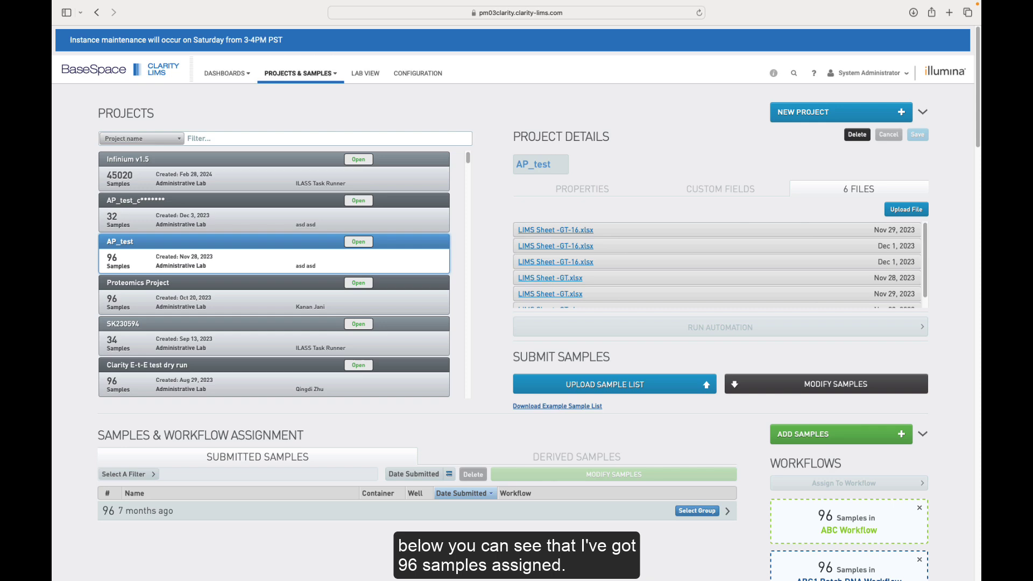
pyautogui.scroll(-1, 285, 465)
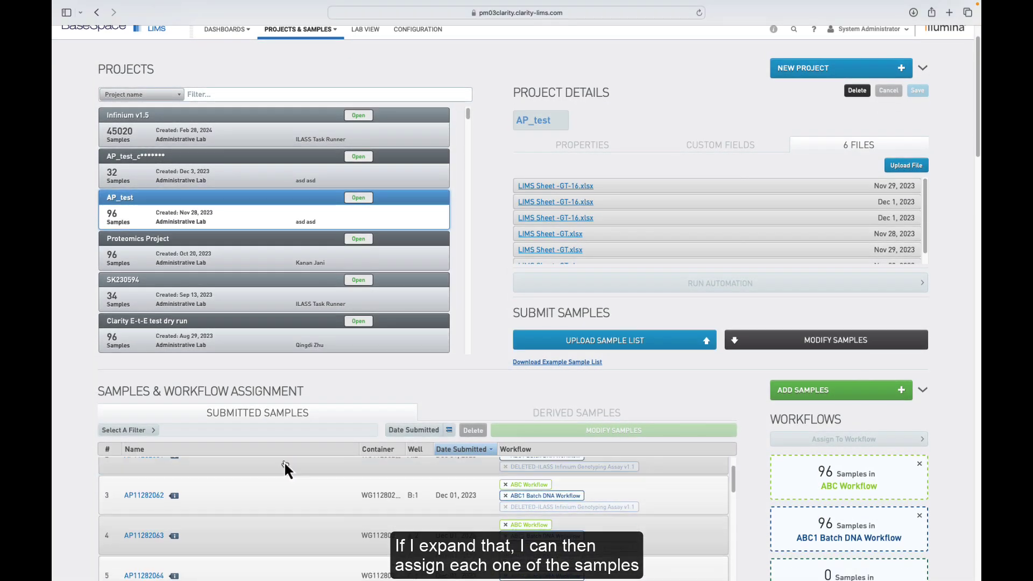
pyautogui.scroll(-3, 376, 509)
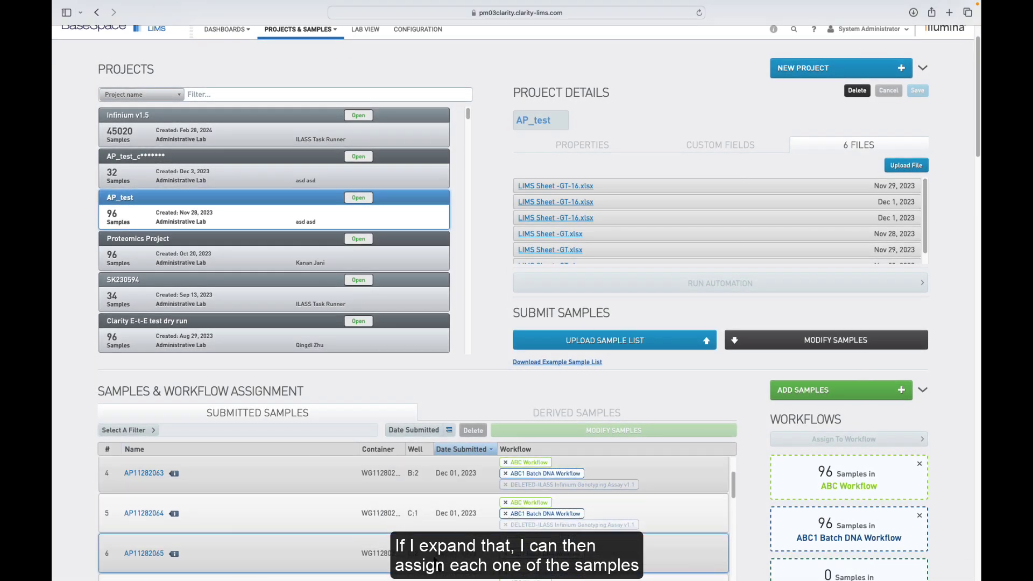
pyautogui.scroll(1, 409, 533)
pyautogui.scroll(2, 514, 485)
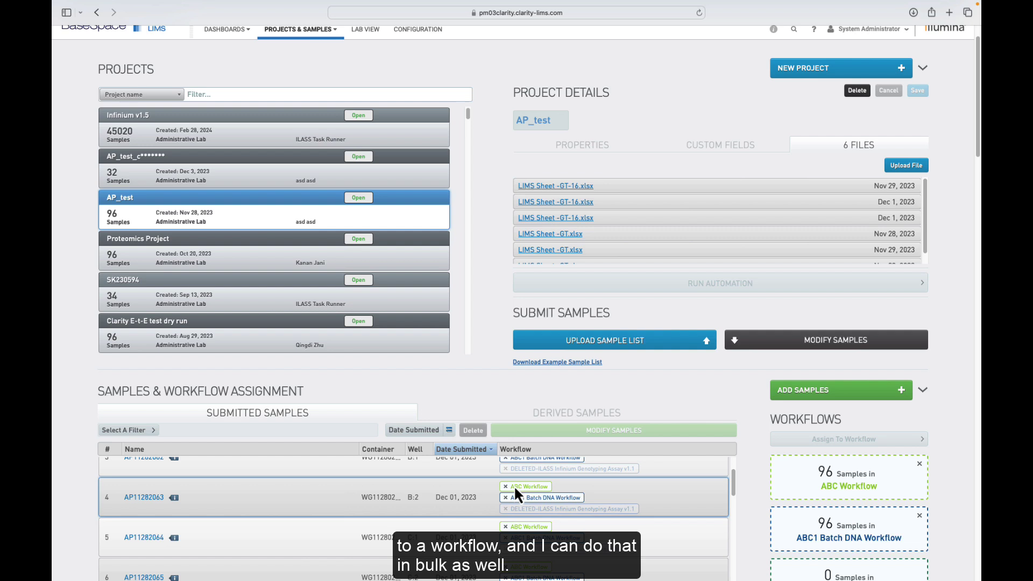
pyautogui.scroll(2, 595, 472)
pyautogui.click(690, 511)
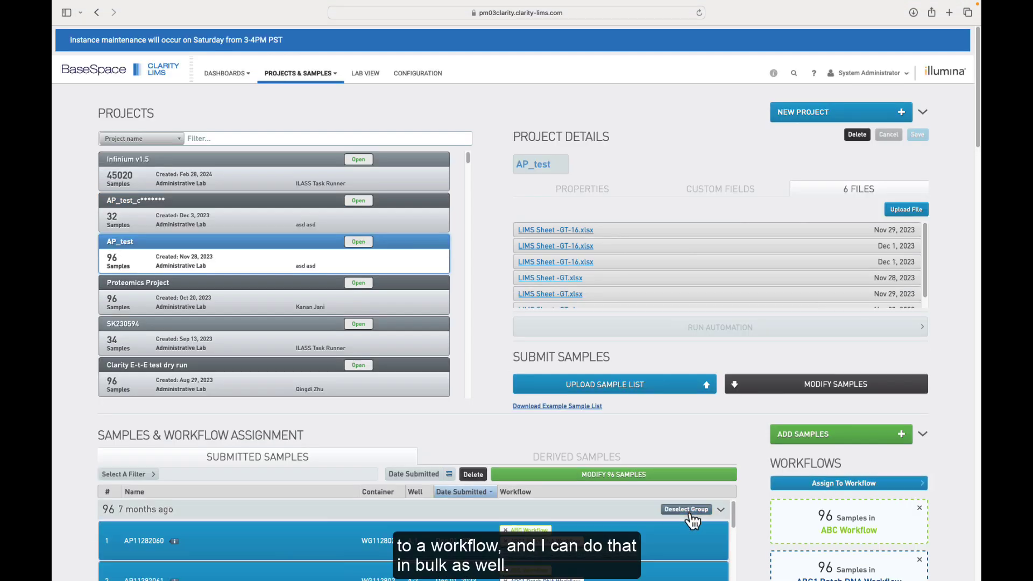
pyautogui.click(844, 483)
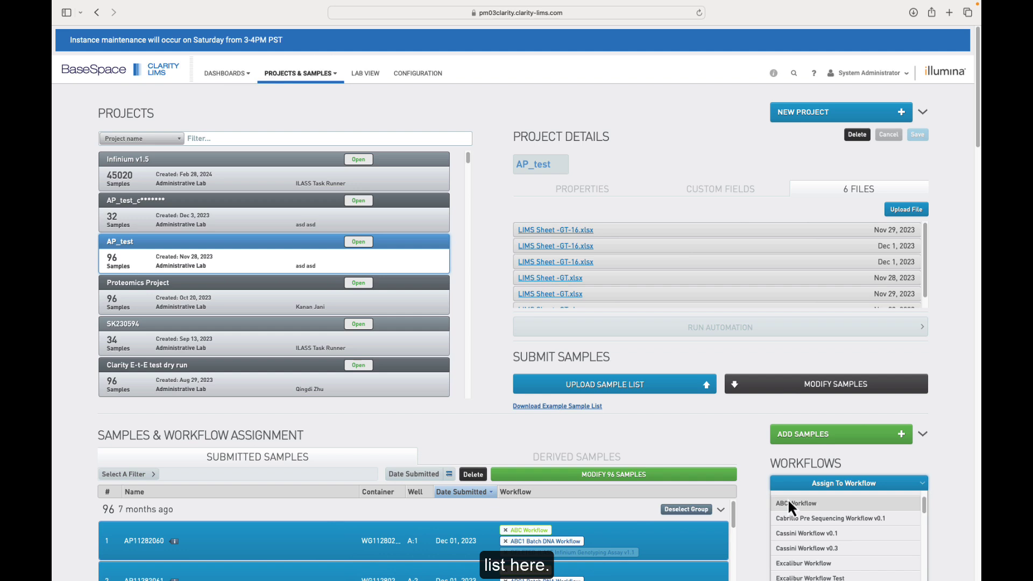
pyautogui.click(751, 451)
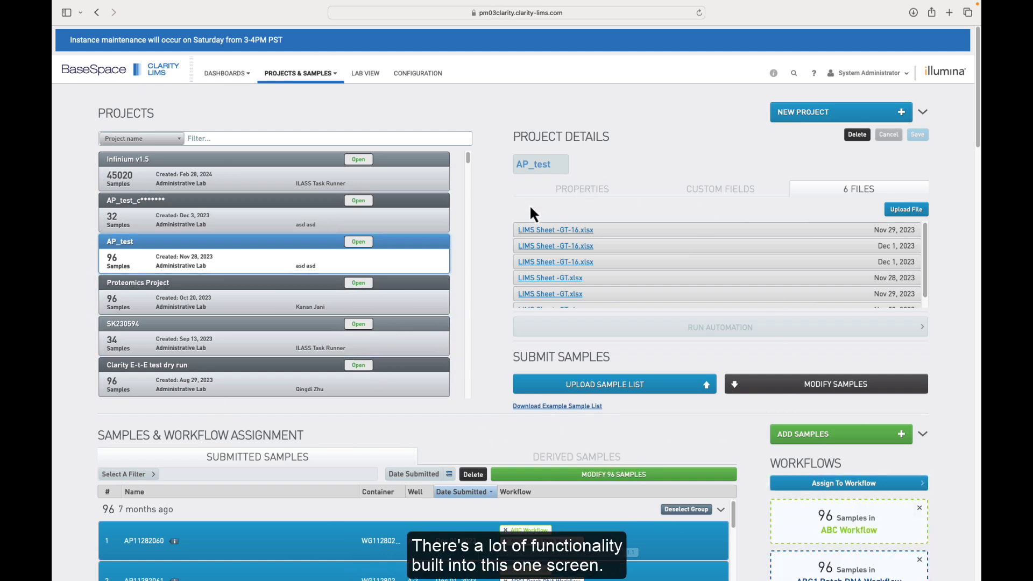
# Switch to Lab View to see available work per protocol step
pyautogui.click(369, 81)
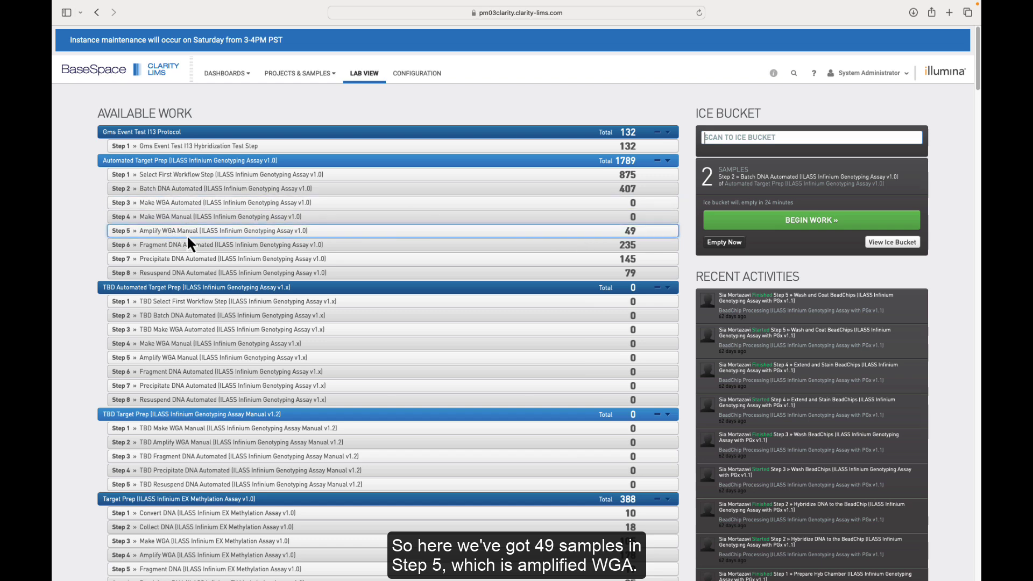
# Put Sample-1 and plates WG0385285-WGA and WG0684951-WGA from Amplify WGA Manual into the ice bucket, then view it
pyautogui.click(247, 236)
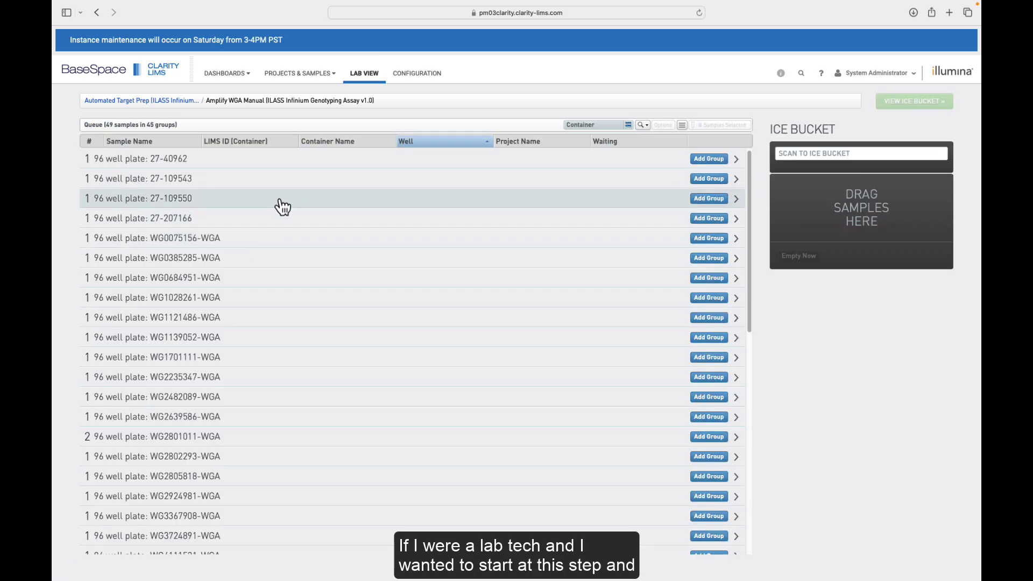
pyautogui.click(217, 241)
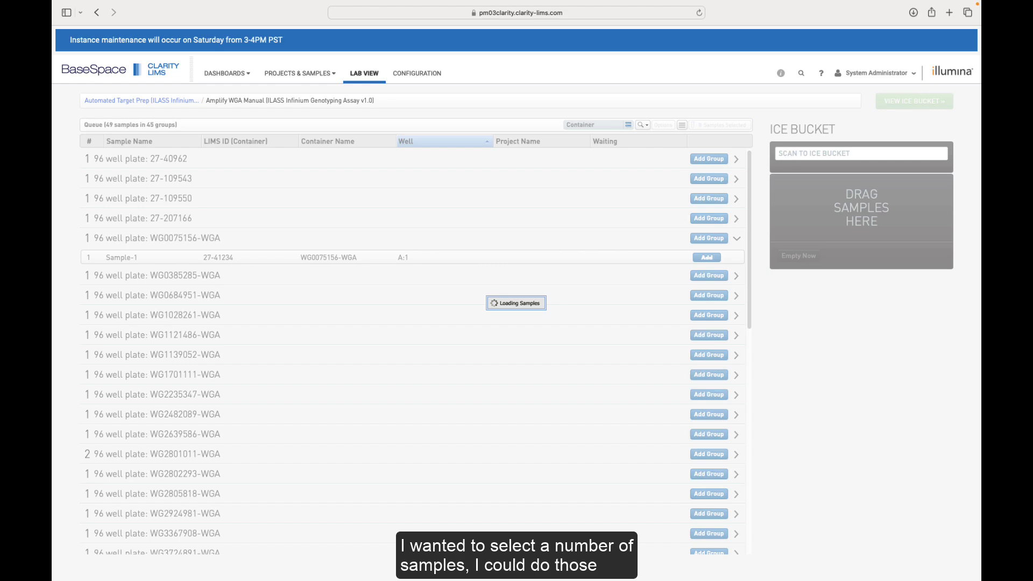
pyautogui.click(706, 259)
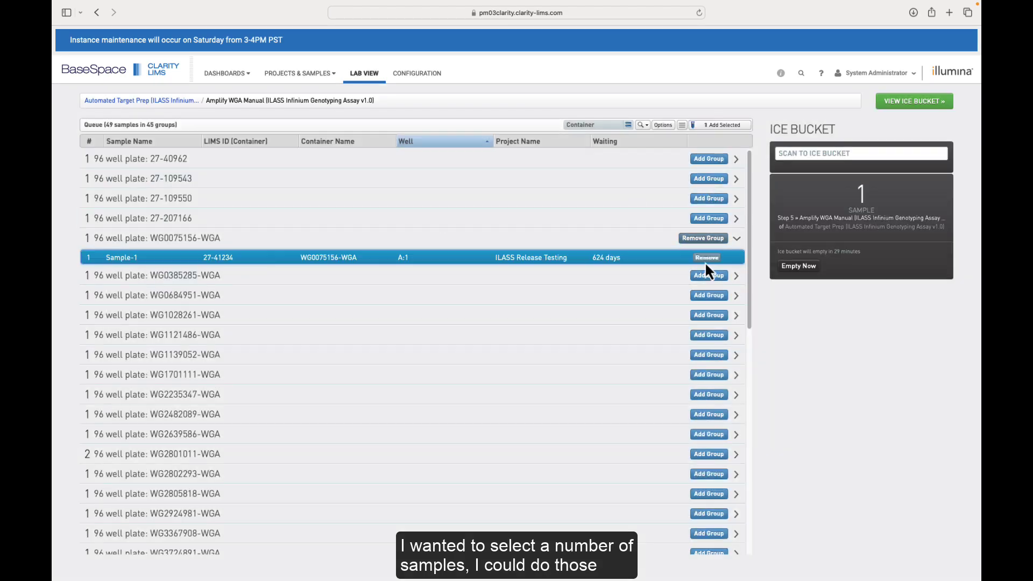
pyautogui.click(710, 276)
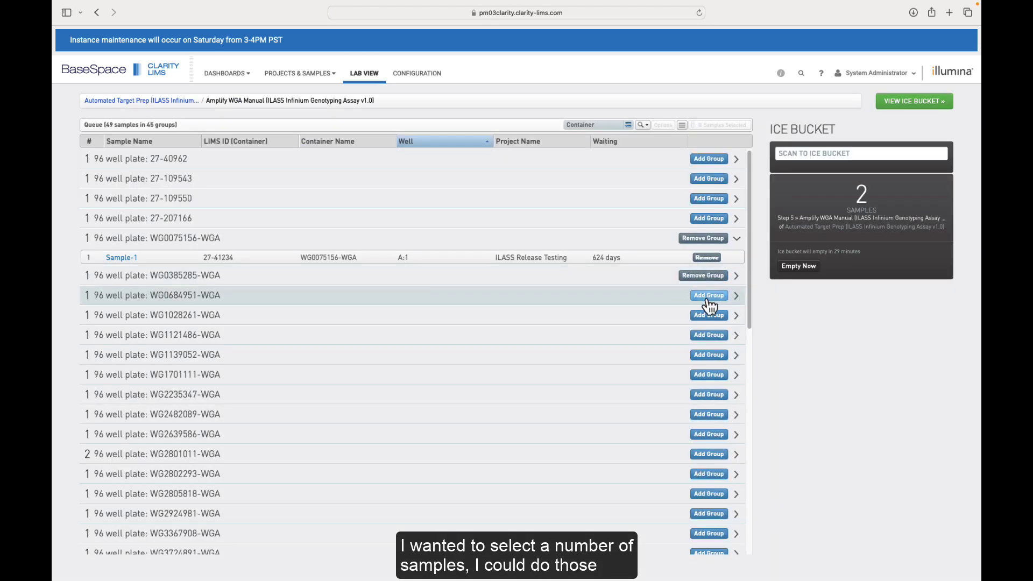
pyautogui.click(708, 297)
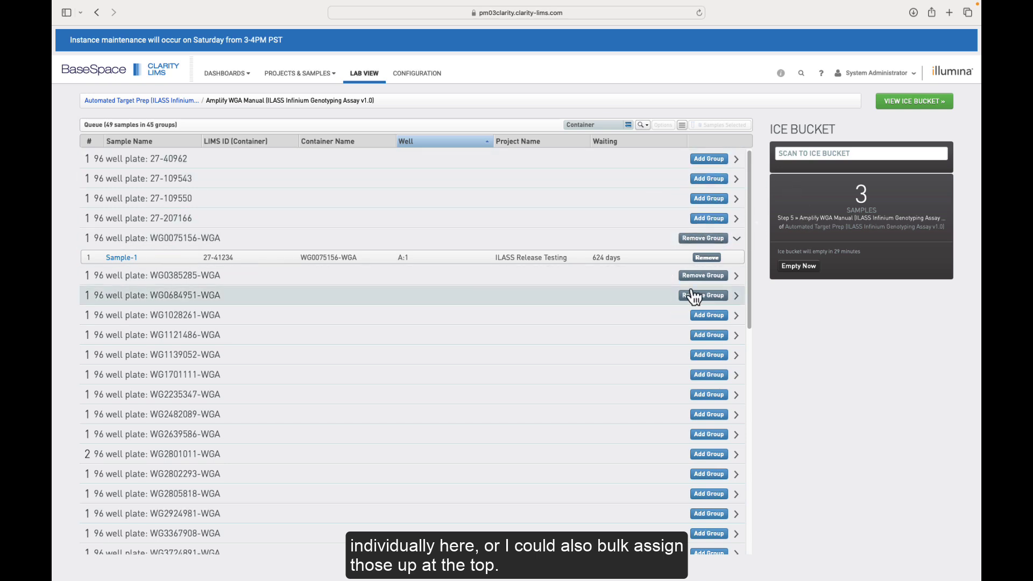
pyautogui.click(918, 107)
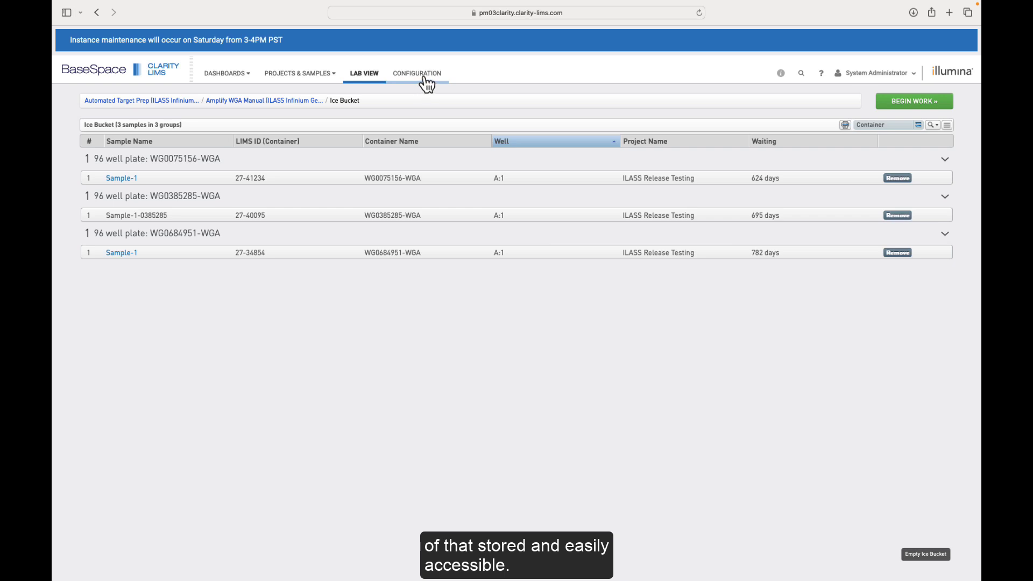
# Go to Configuration to see the Lab Work workflows, protocols and master steps
pyautogui.click(427, 81)
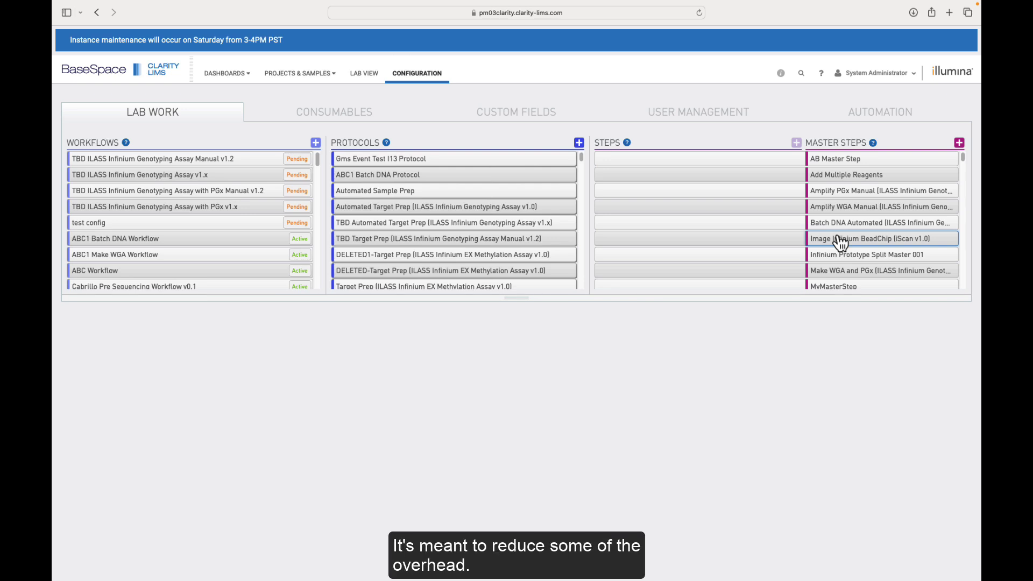
# Review the ATM reagent kit and control samples, then show the Qubit instrument type's details
pyautogui.click(318, 117)
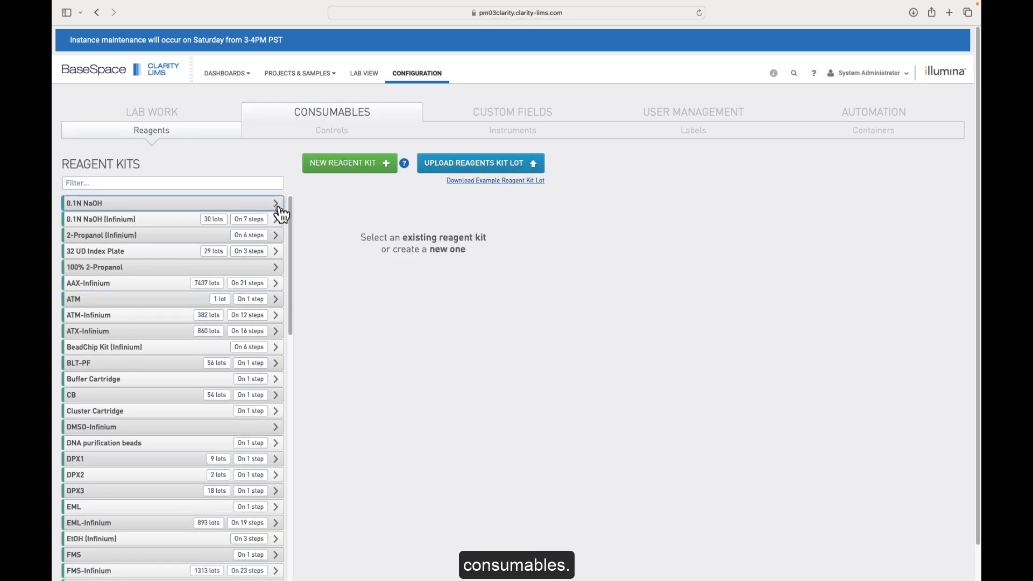
pyautogui.click(119, 305)
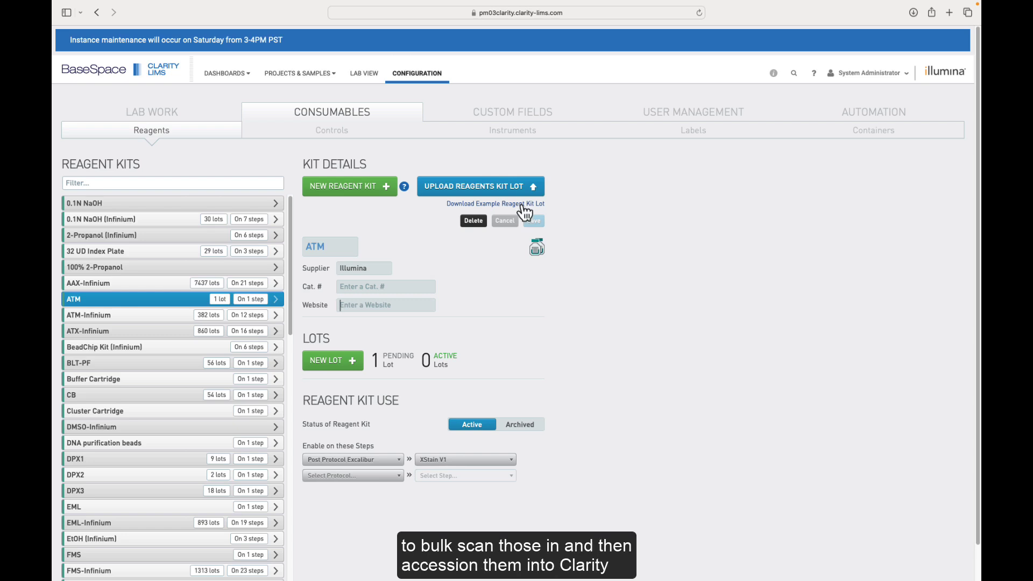
pyautogui.click(340, 132)
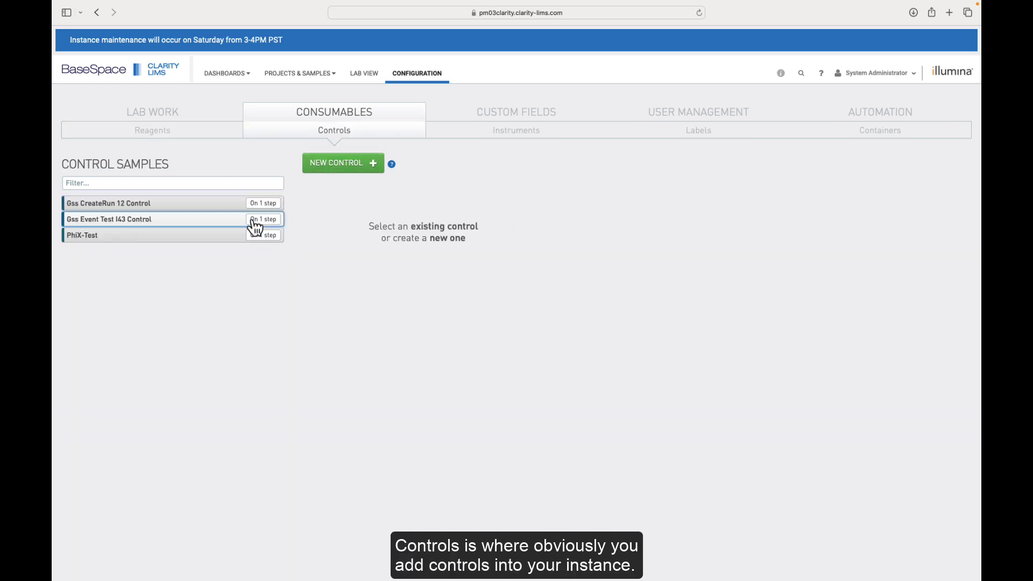
pyautogui.moveTo(256, 221)
pyautogui.click(526, 136)
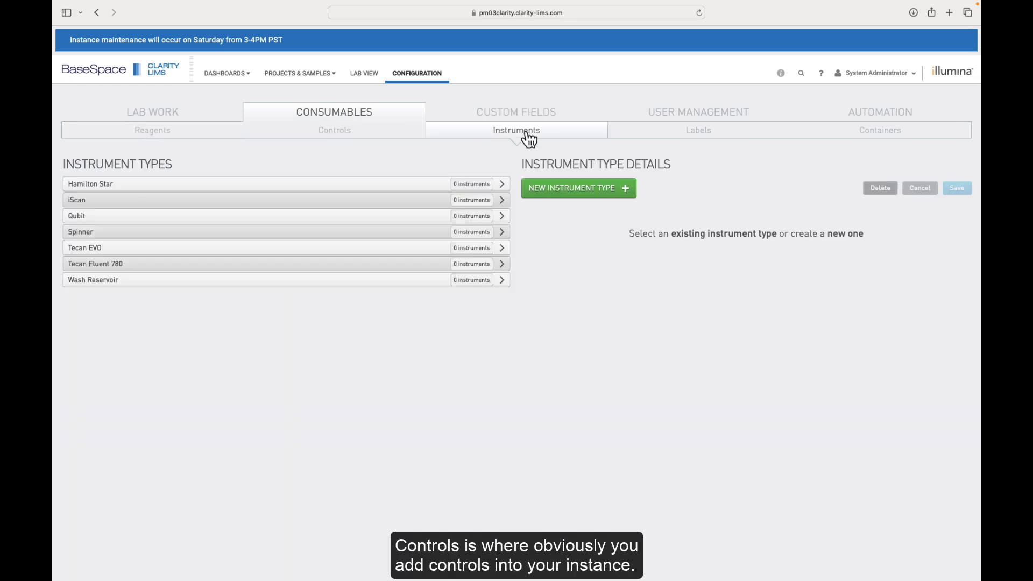
pyautogui.click(221, 216)
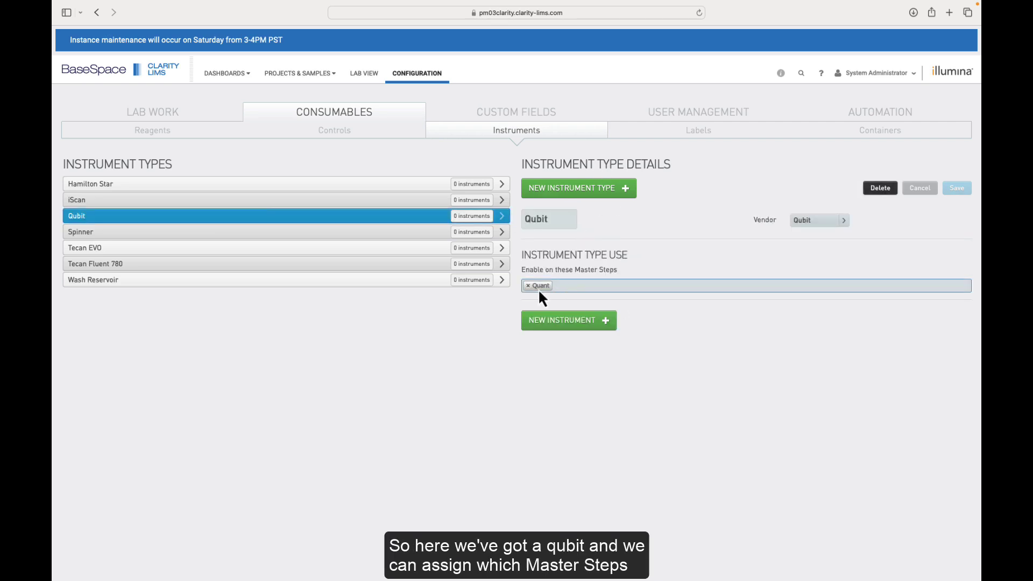
# Browse the label groups and show the GSS Reagents Label Name group's details
pyautogui.click(671, 141)
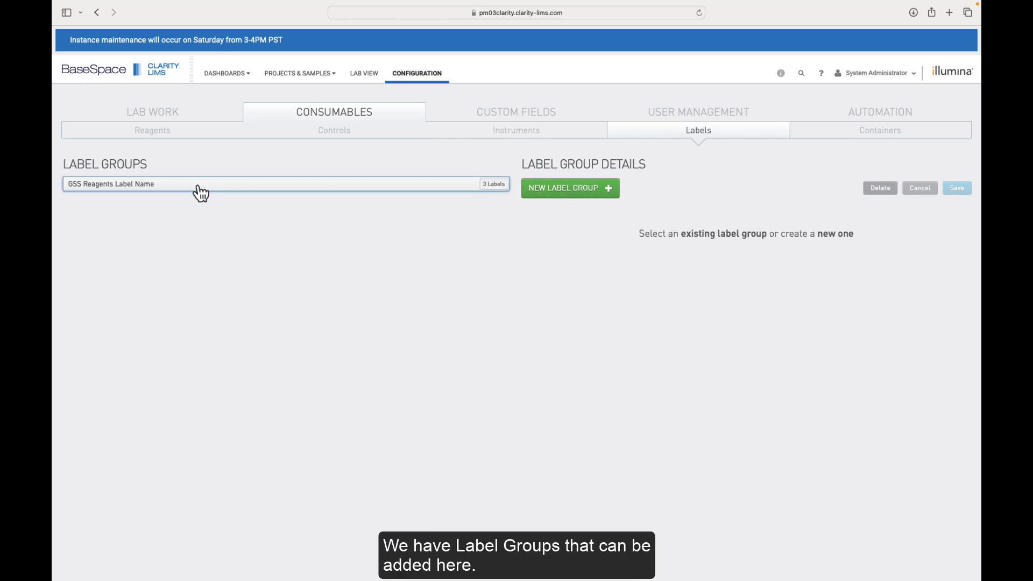
pyautogui.click(589, 188)
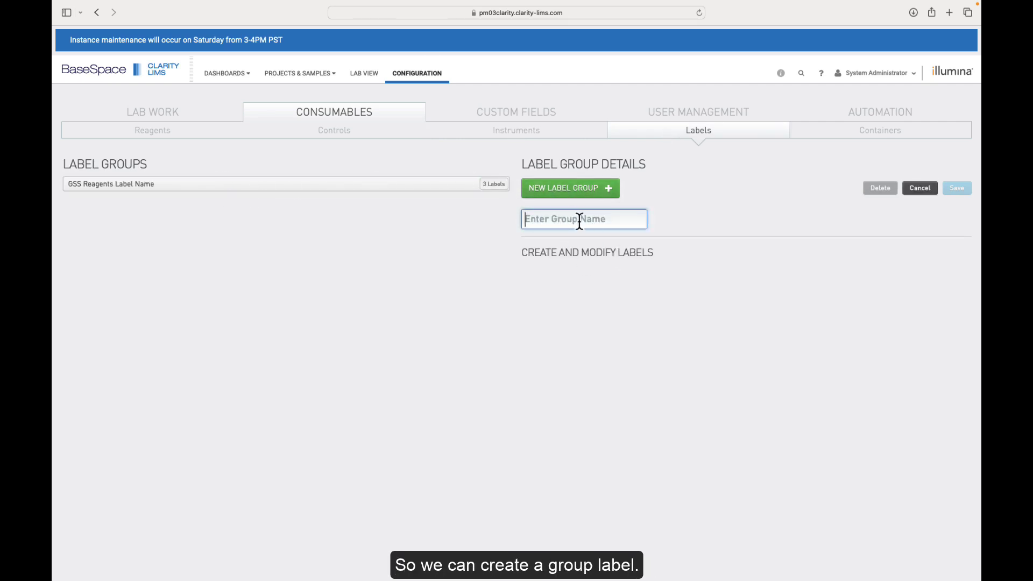
pyautogui.click(431, 186)
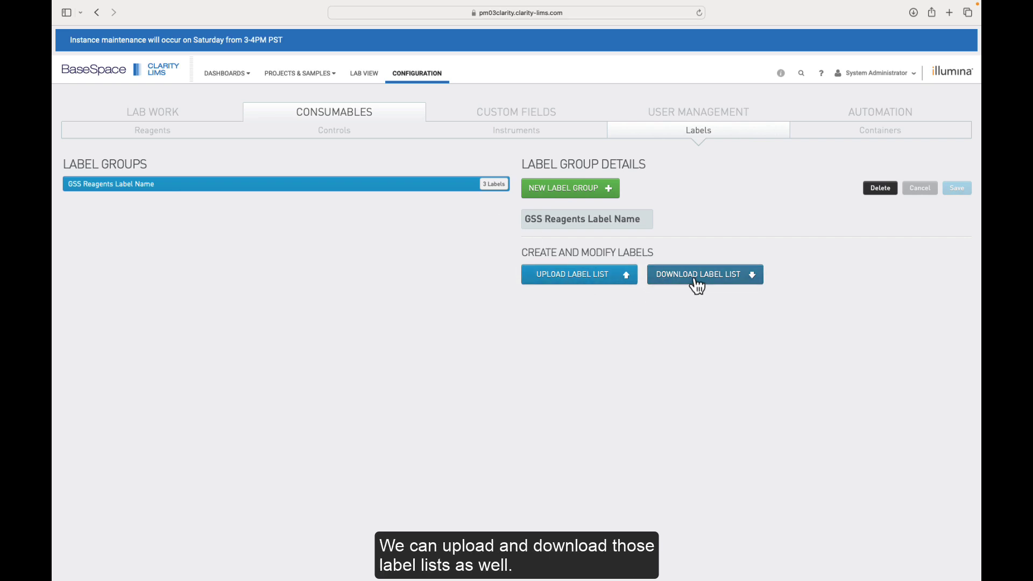
# Check the 8x1 LCG BeadChip container's rows and columns, then go to Global Fields
pyautogui.click(860, 136)
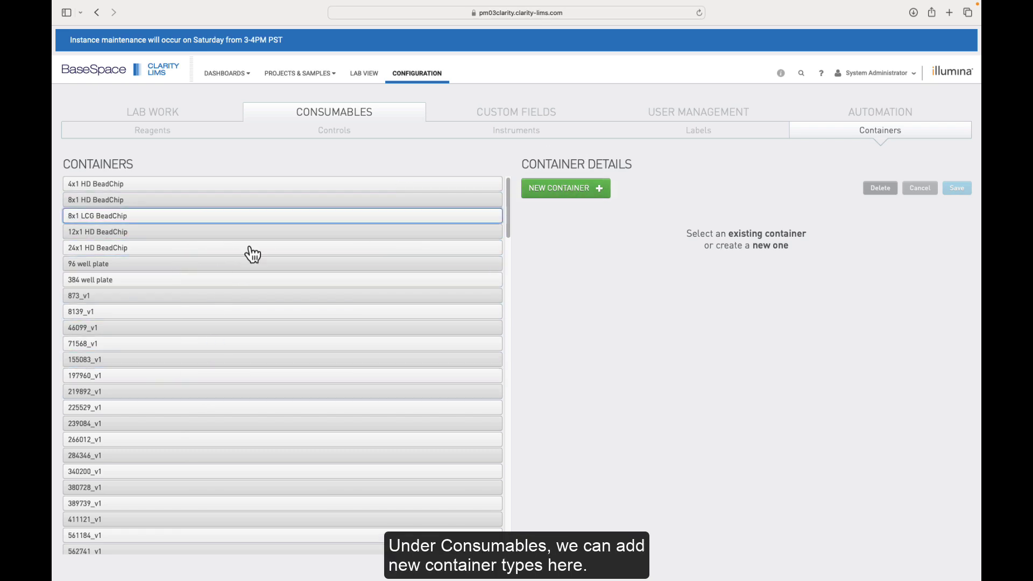
pyautogui.click(208, 216)
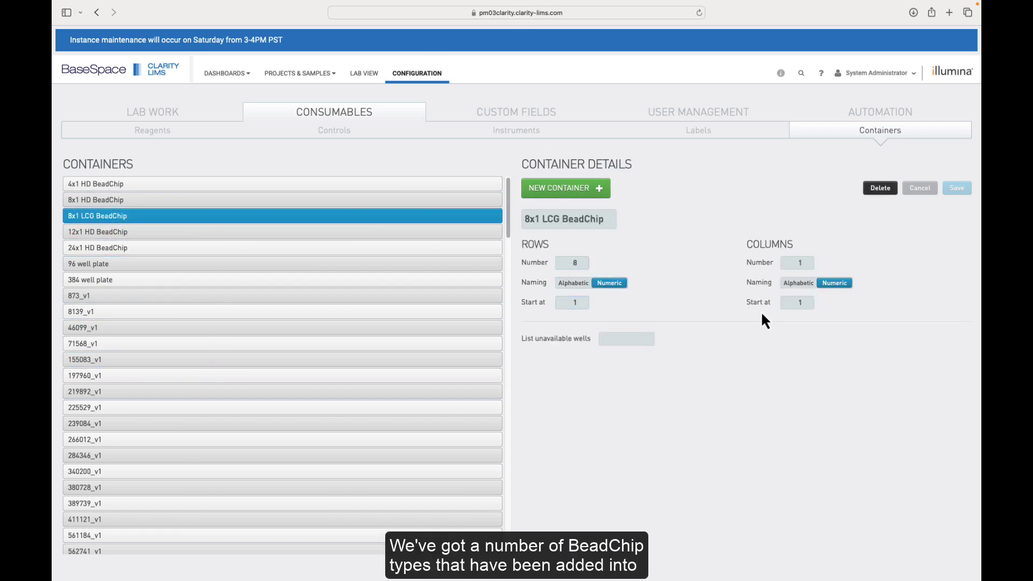
pyautogui.click(503, 114)
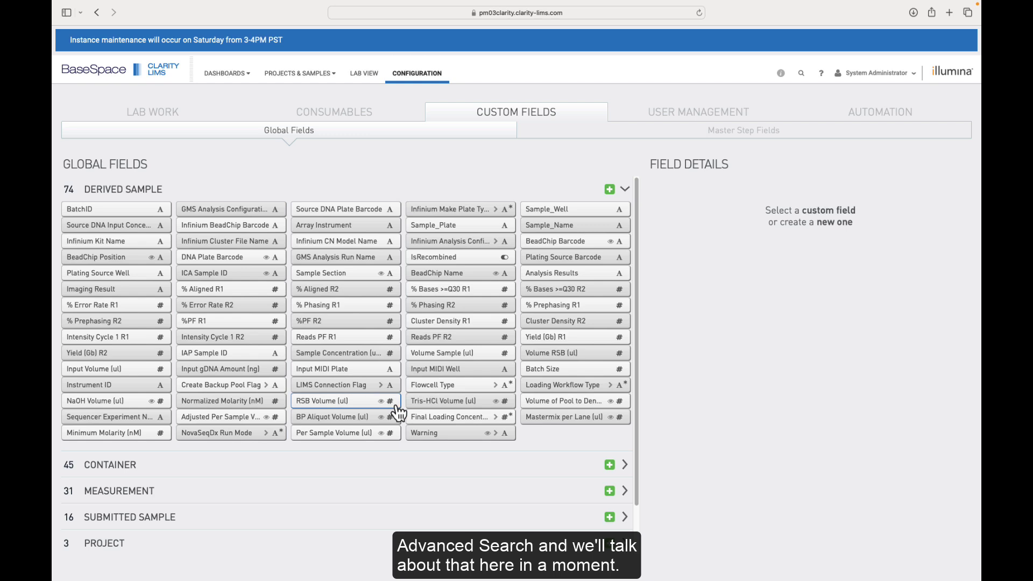
# Switch to User Management to list the user accounts
pyautogui.click(701, 115)
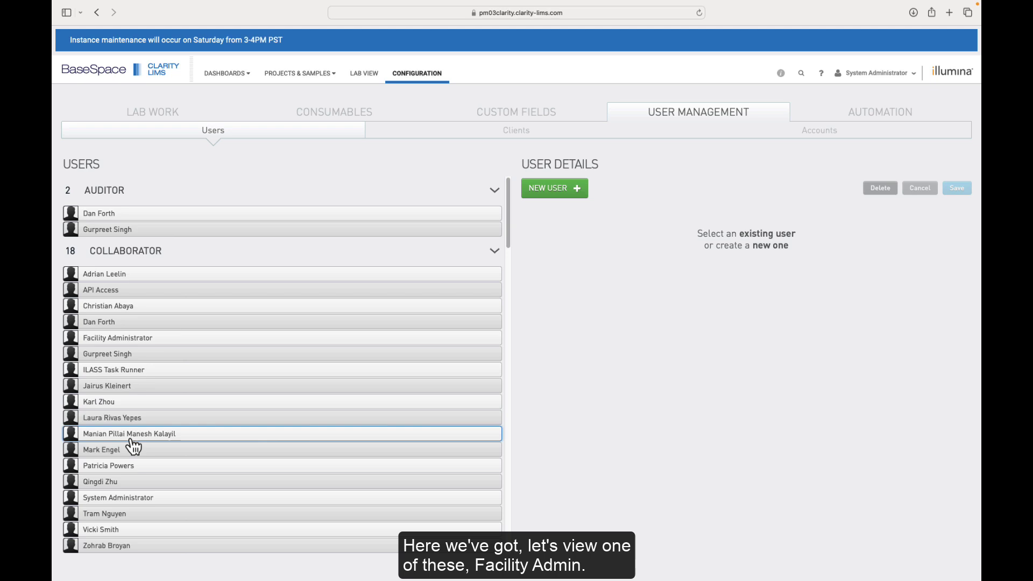
# Add System Administrator to the Facility Administrator user's roles and save, then remove it and save
pyautogui.click(123, 342)
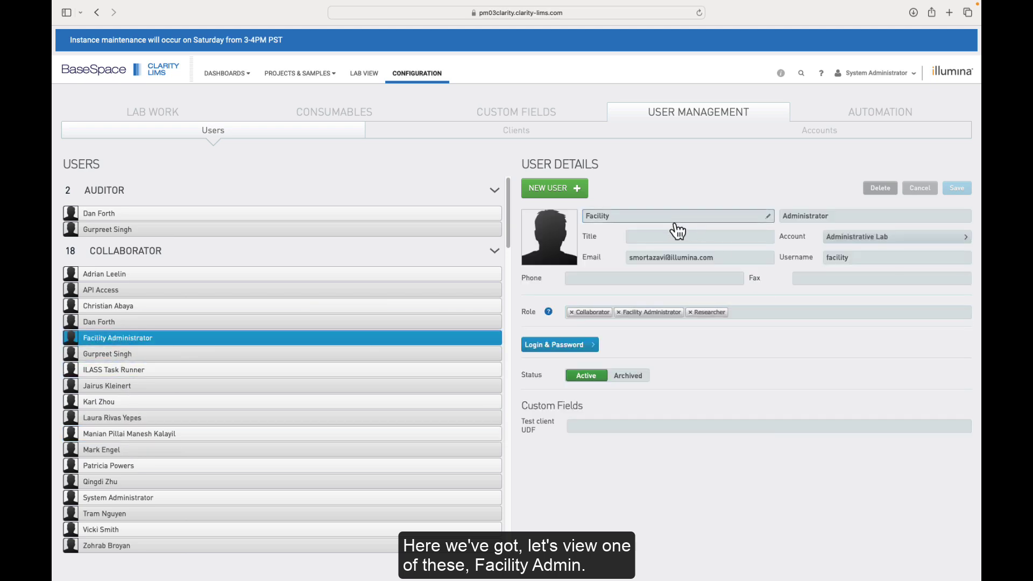
pyautogui.click(685, 250)
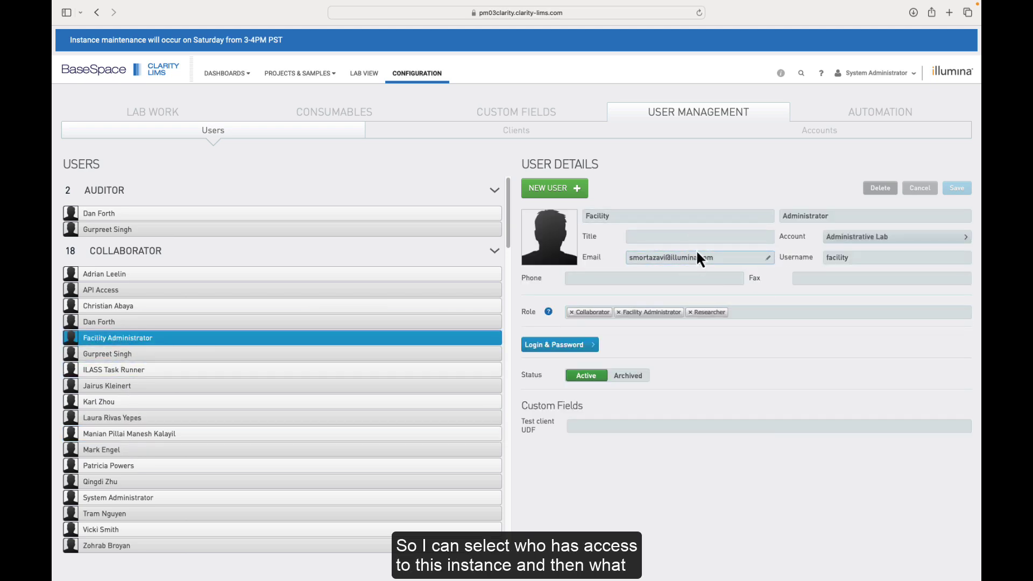
pyautogui.click(764, 315)
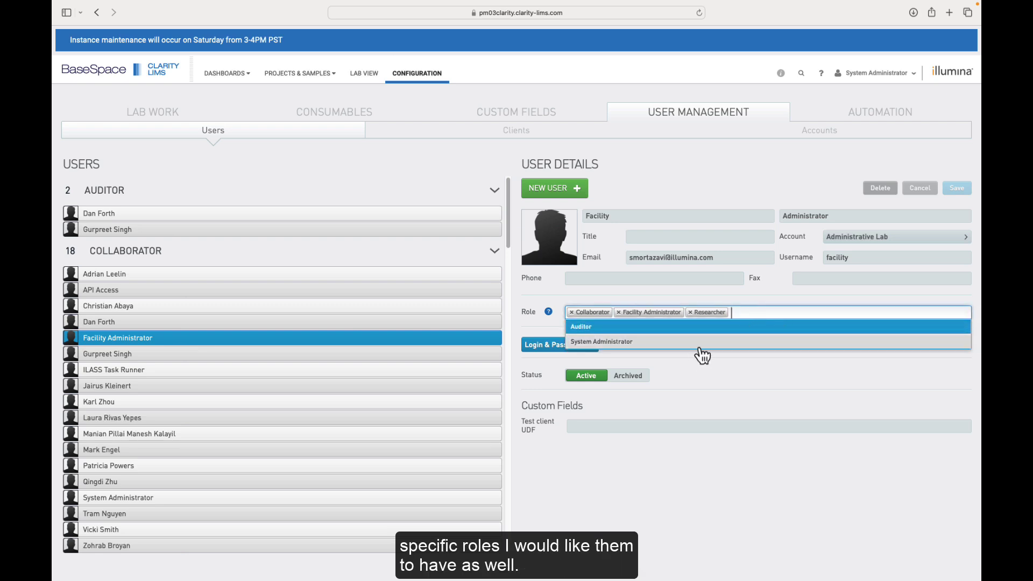
pyautogui.click(673, 343)
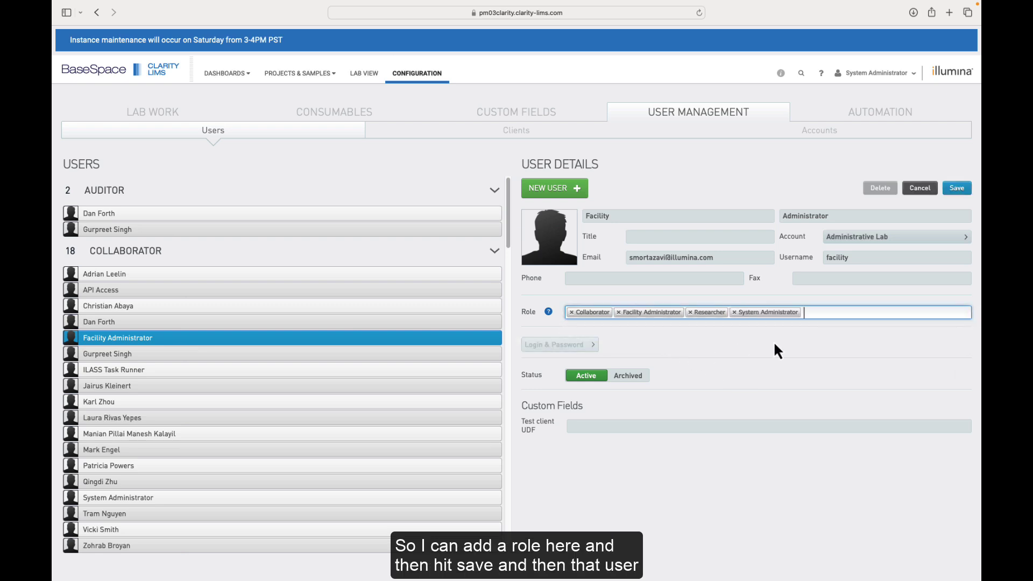
pyautogui.click(945, 189)
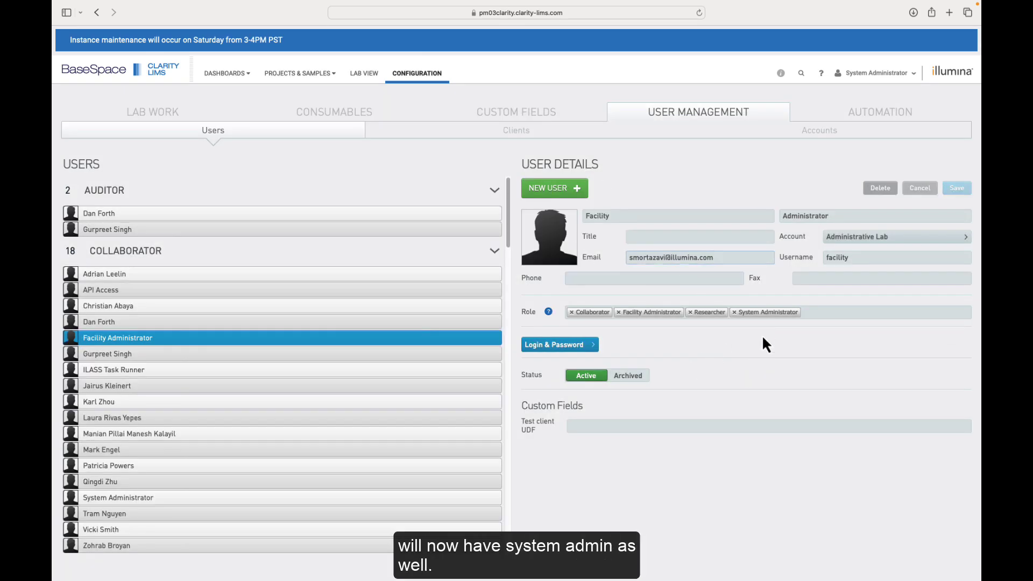
pyautogui.click(735, 313)
pyautogui.click(957, 188)
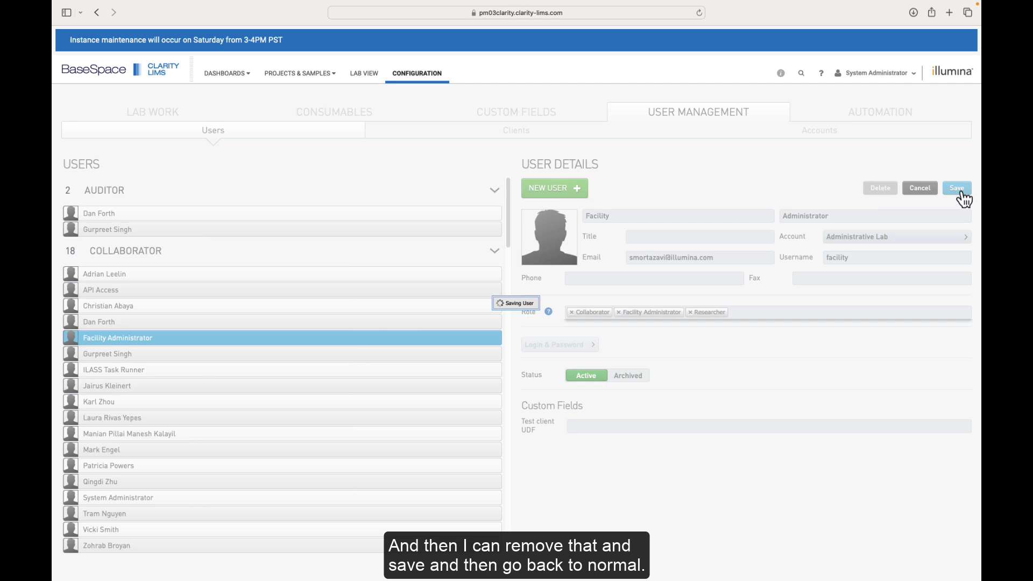
# Show the Administrative Lab client's contact details in the Clients list
pyautogui.click(545, 133)
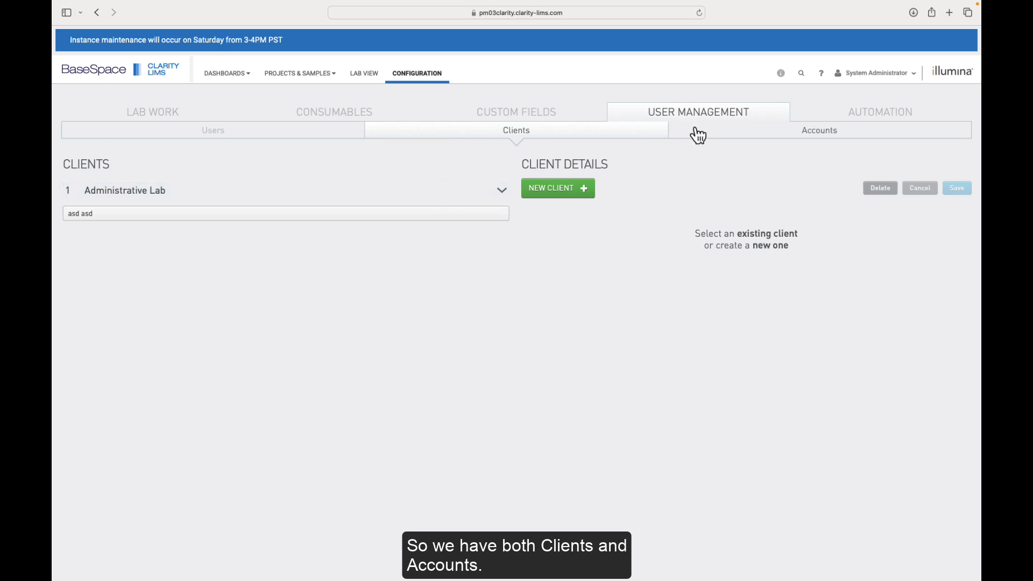
pyautogui.click(226, 213)
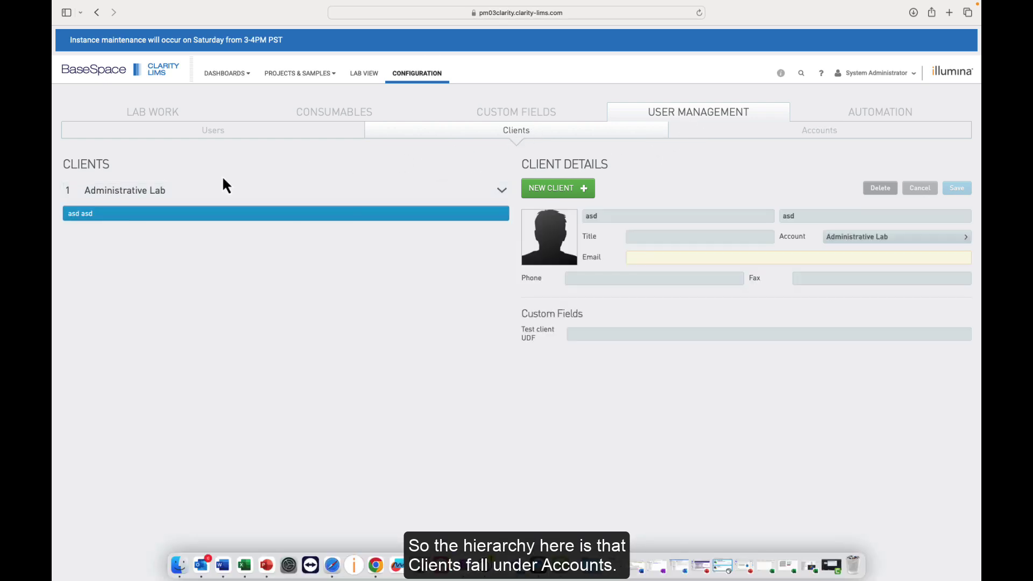
pyautogui.click(369, 189)
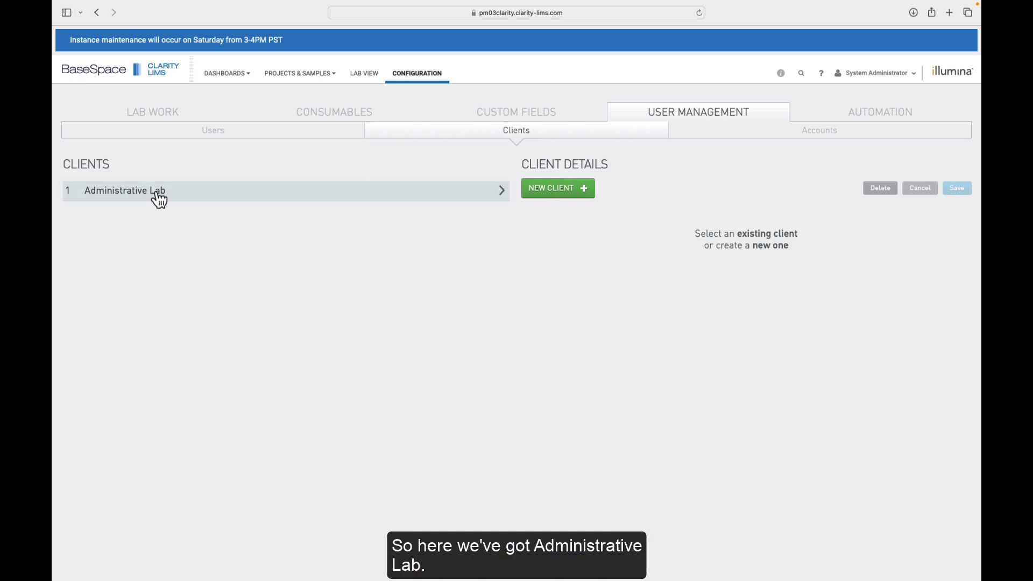
pyautogui.click(489, 193)
pyautogui.click(400, 215)
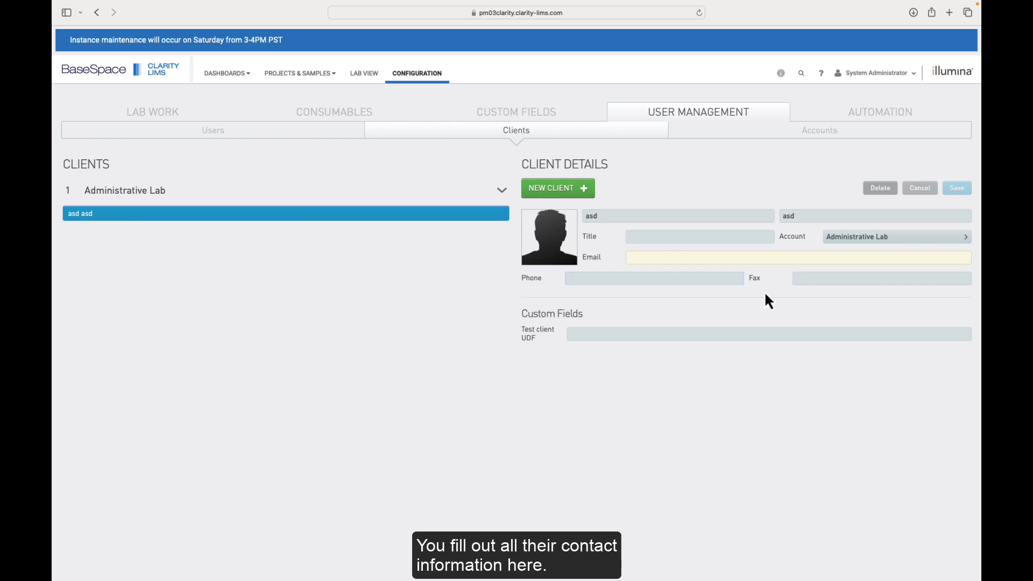
# View the Administrative Lab account details, then go to Step Automation
pyautogui.click(791, 136)
pyautogui.click(362, 185)
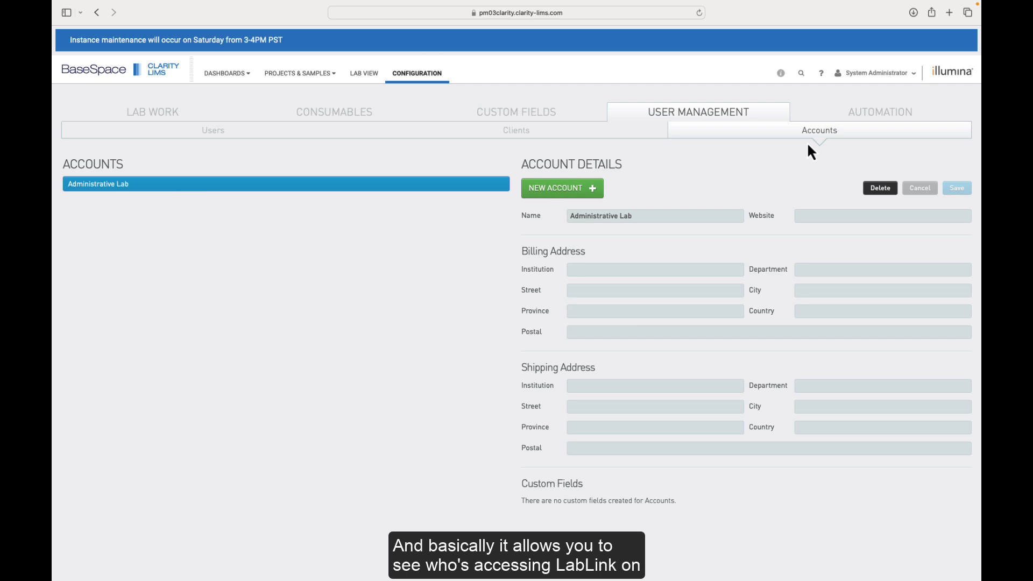
pyautogui.click(886, 117)
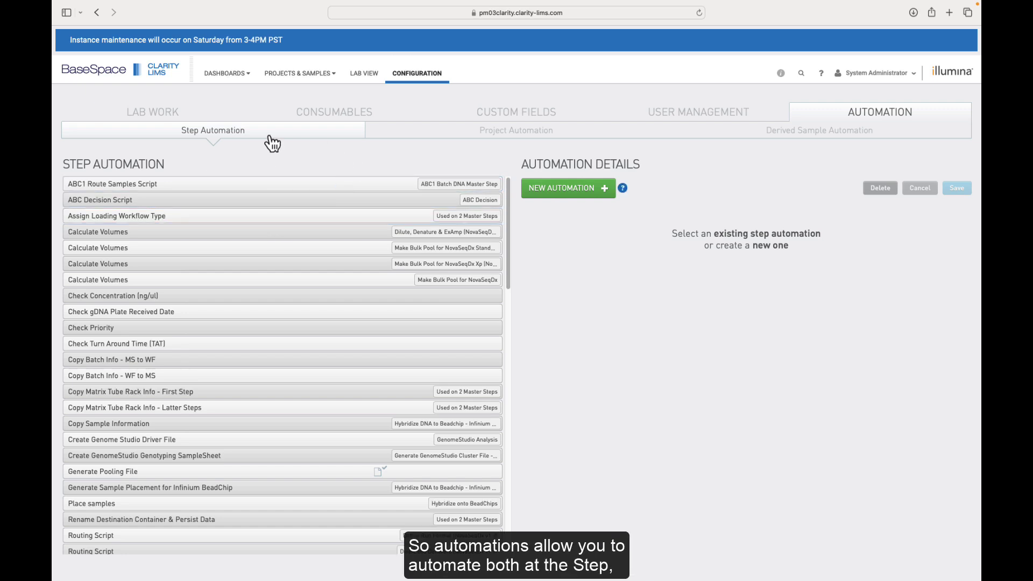
# Look through project and derived sample automations, then show the Copy Sample Information step automation
pyautogui.click(483, 133)
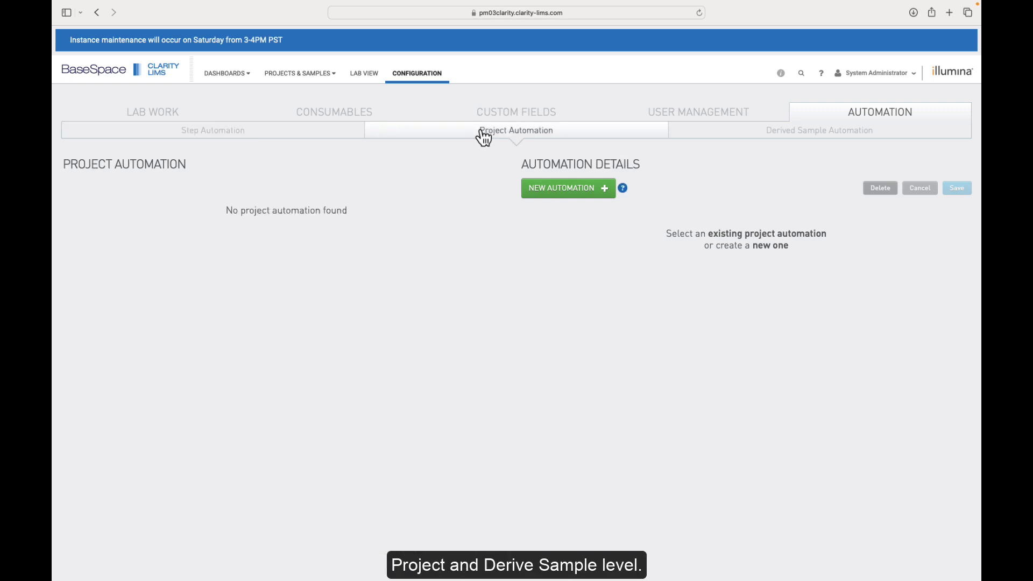
pyautogui.click(832, 138)
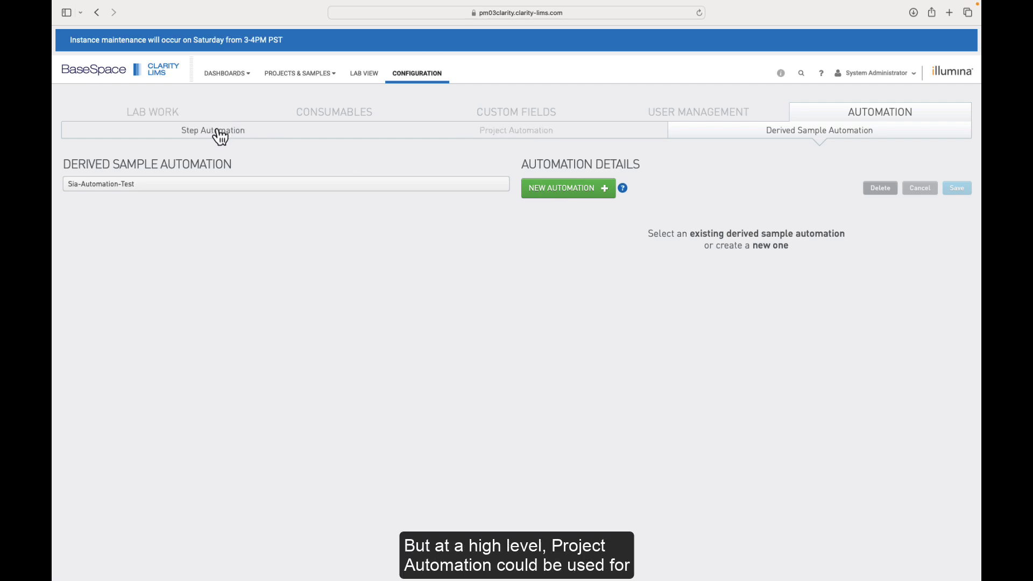
pyautogui.click(531, 134)
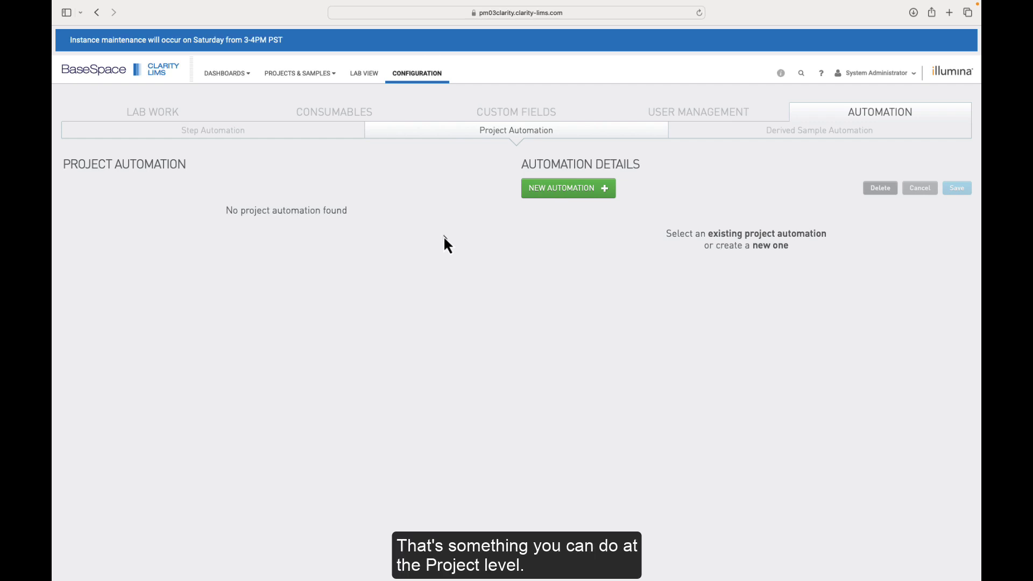
pyautogui.click(263, 135)
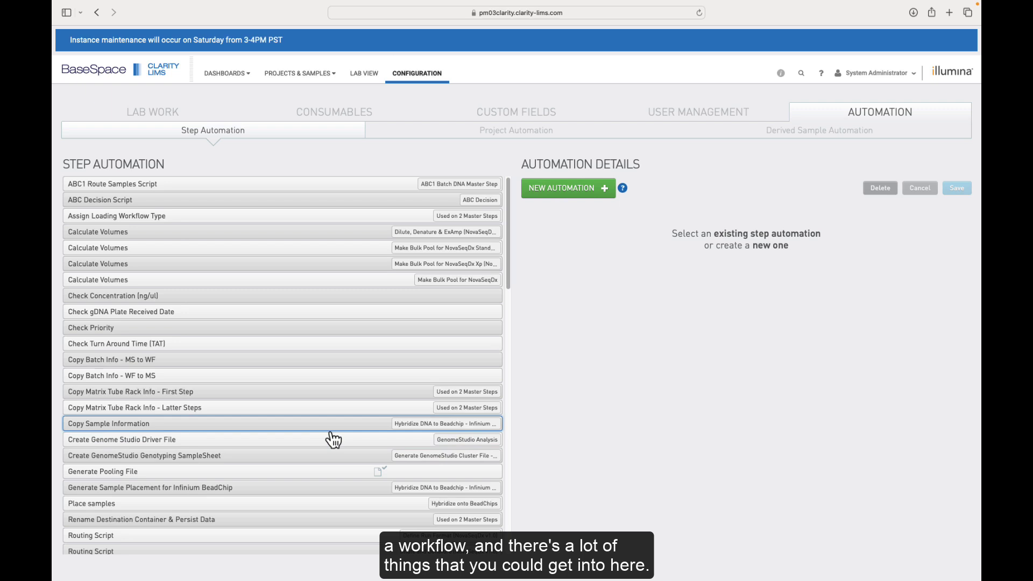
pyautogui.click(269, 423)
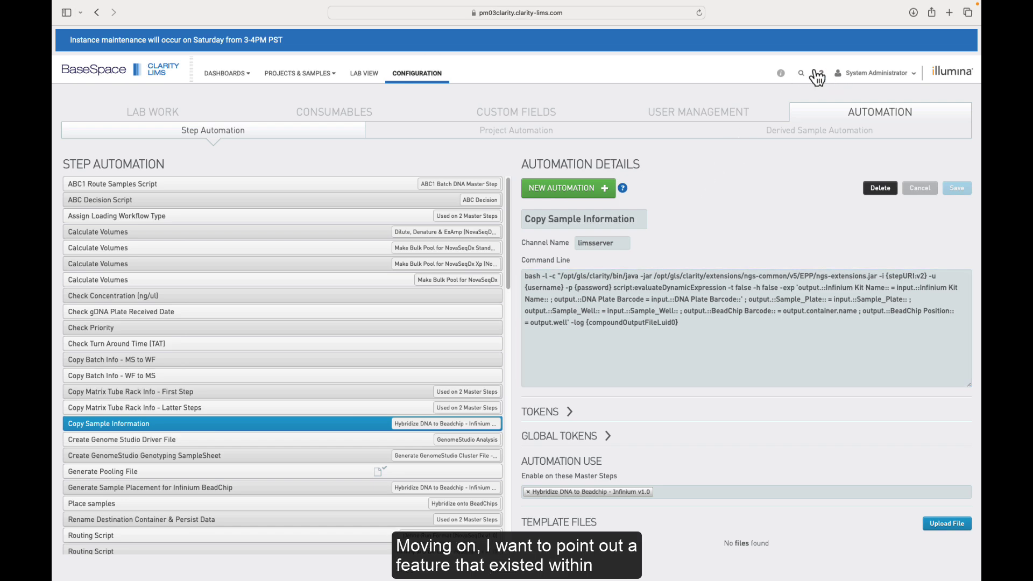
# Launch the WalkMe guided walkthrough for creating a new workflow
pyautogui.click(781, 74)
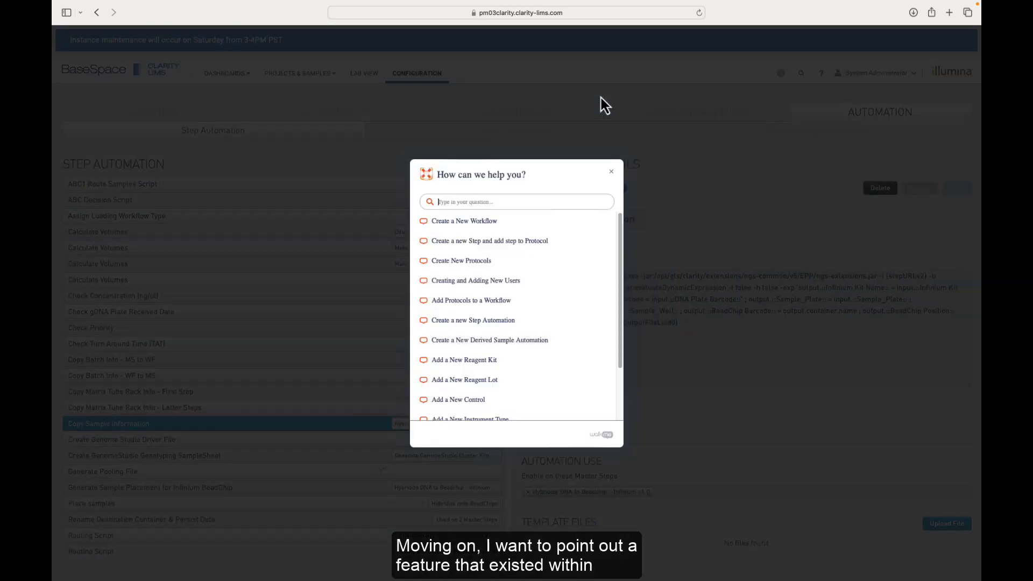
pyautogui.click(584, 198)
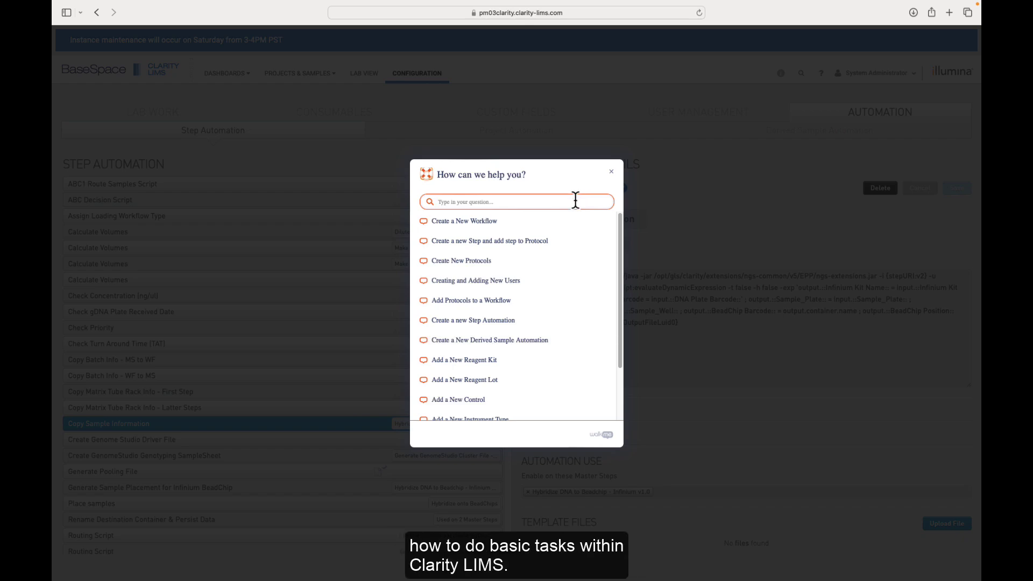
pyautogui.click(496, 228)
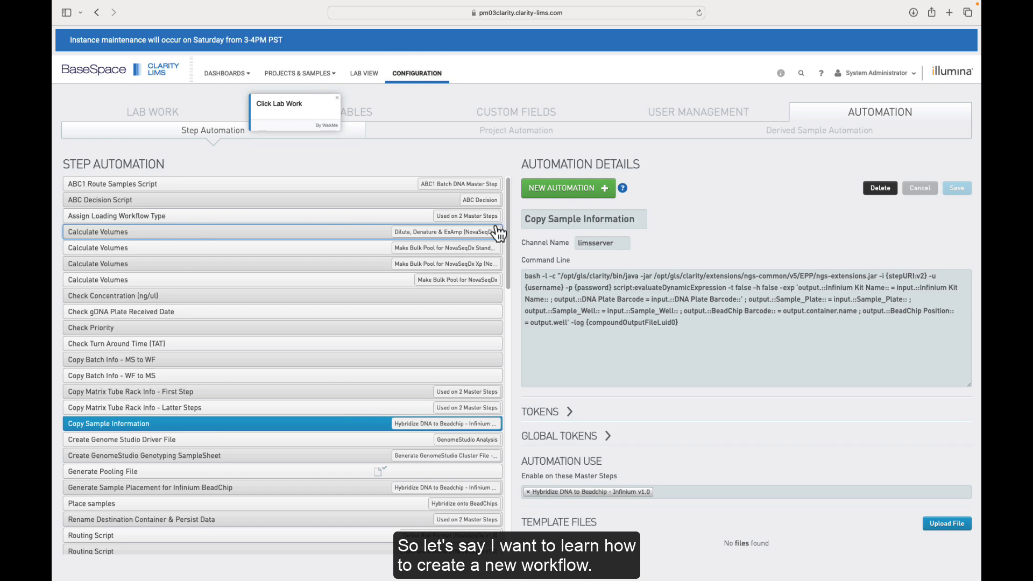
# Start a new Lab Work workflow named 'Test'
pyautogui.click(191, 118)
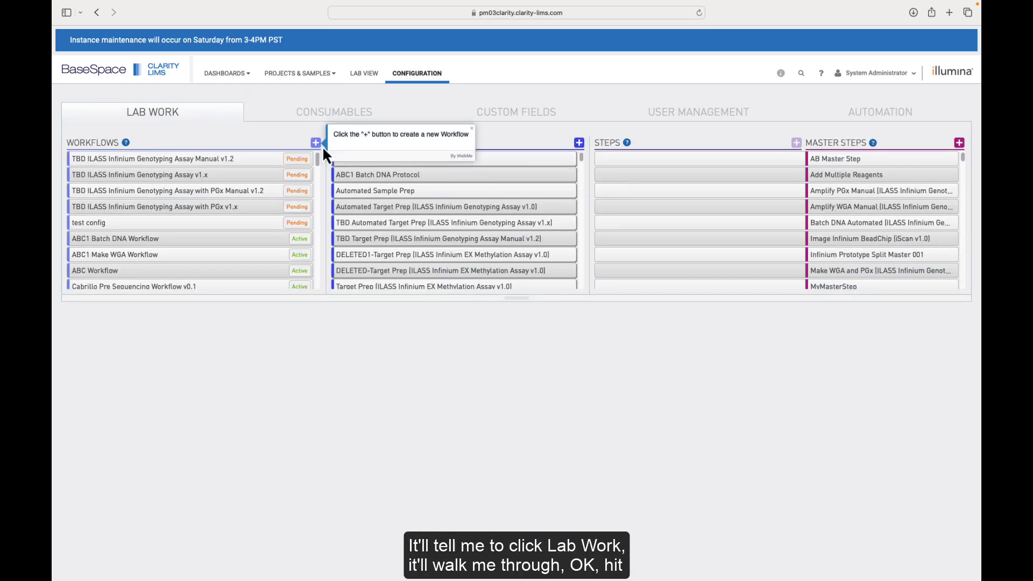
pyautogui.click(316, 143)
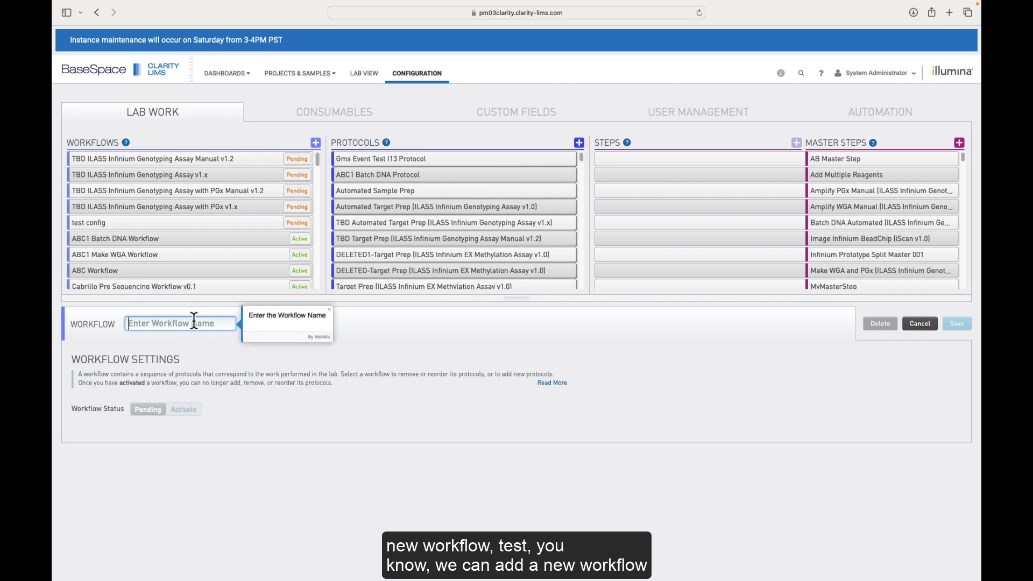
pyautogui.write('Test')
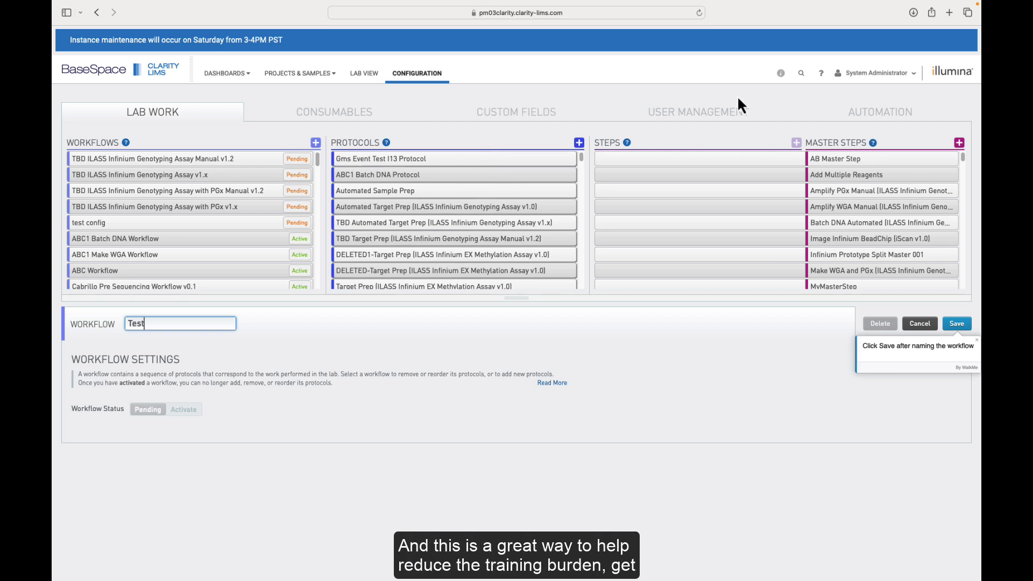
# Close the WalkMe help panel and bring up the search bar
pyautogui.click(780, 74)
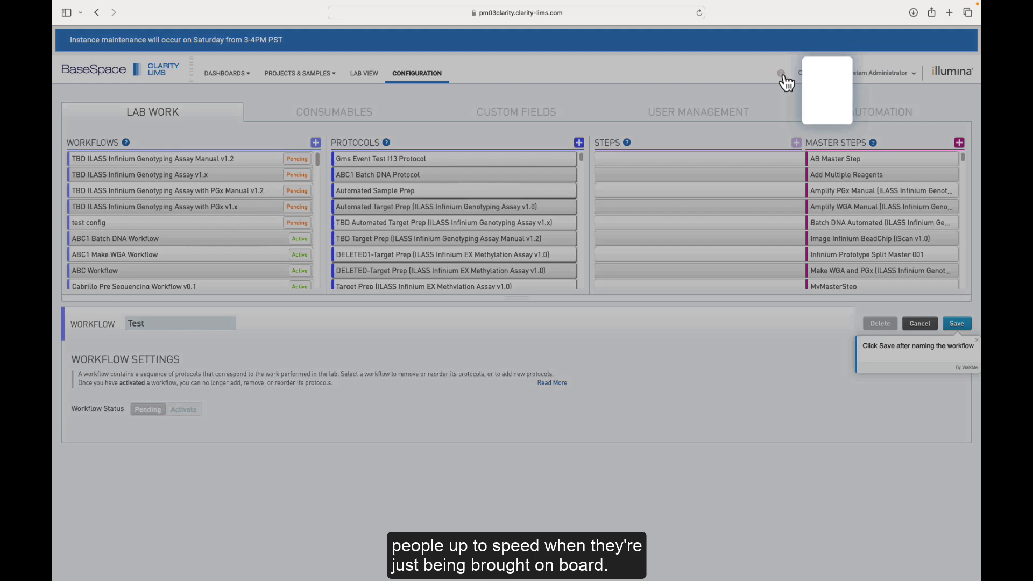
pyautogui.click(628, 185)
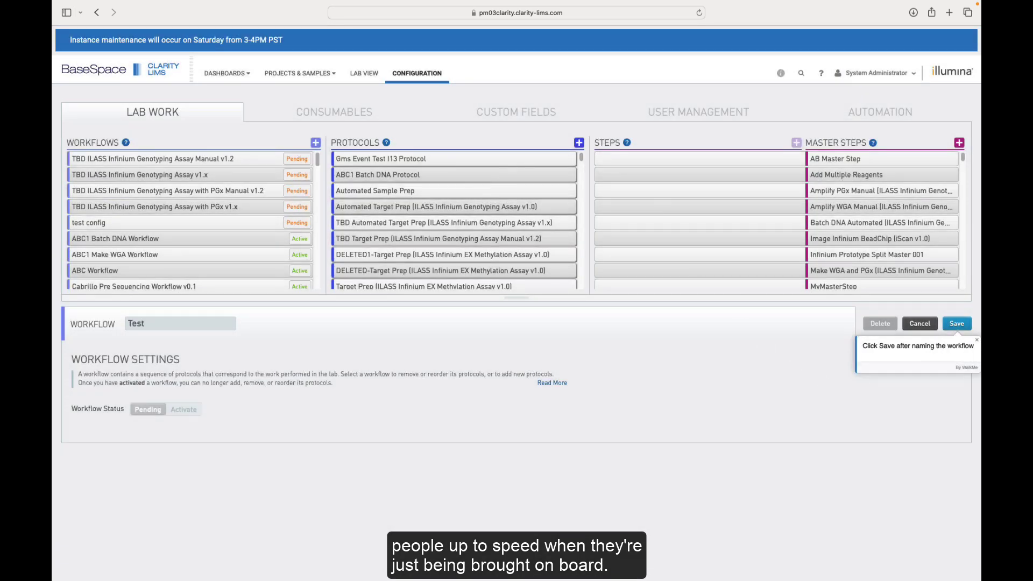
pyautogui.click(802, 74)
# Switch to Advanced Search, leaving the unsaved 'Test' workflow page
pyautogui.click(814, 93)
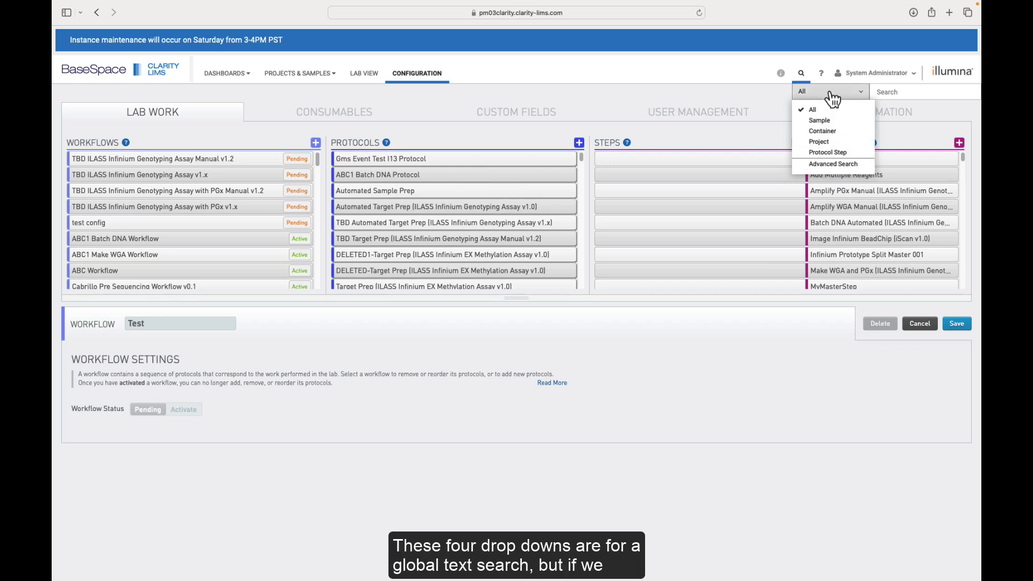
pyautogui.click(837, 168)
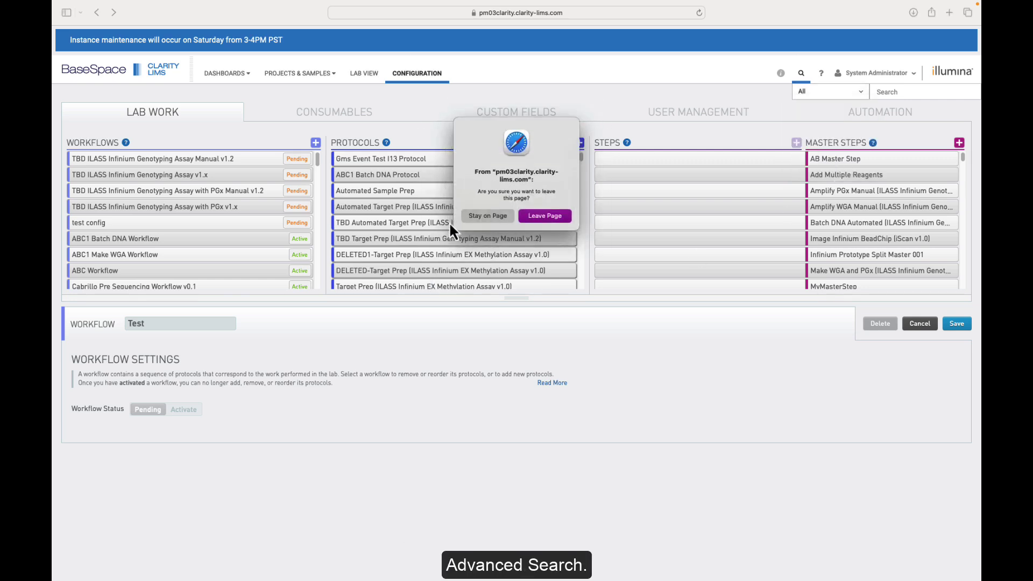
pyautogui.click(542, 216)
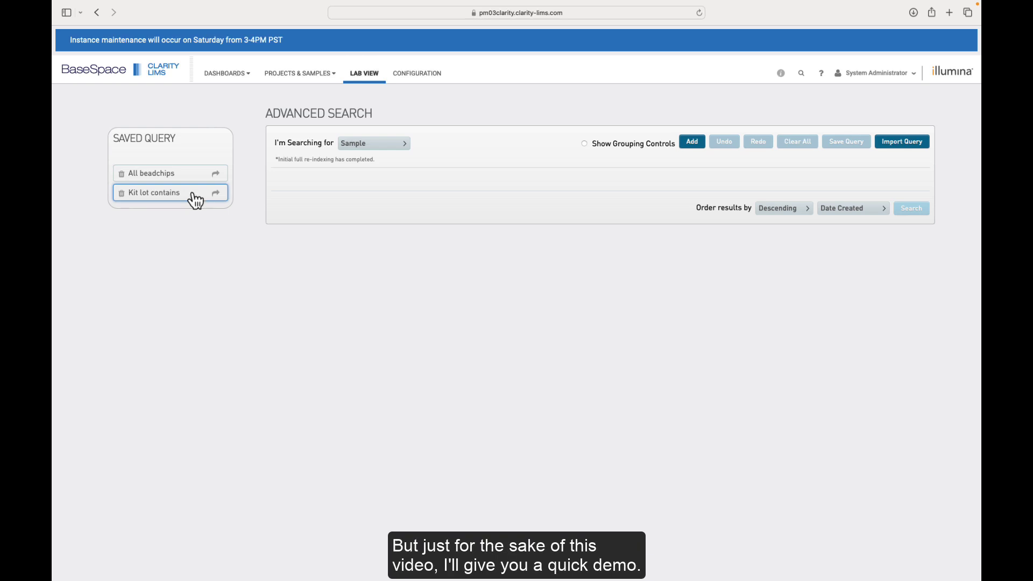
# Load the saved 'Kit lot contains' query and run it to list matching samples
pyautogui.click(195, 200)
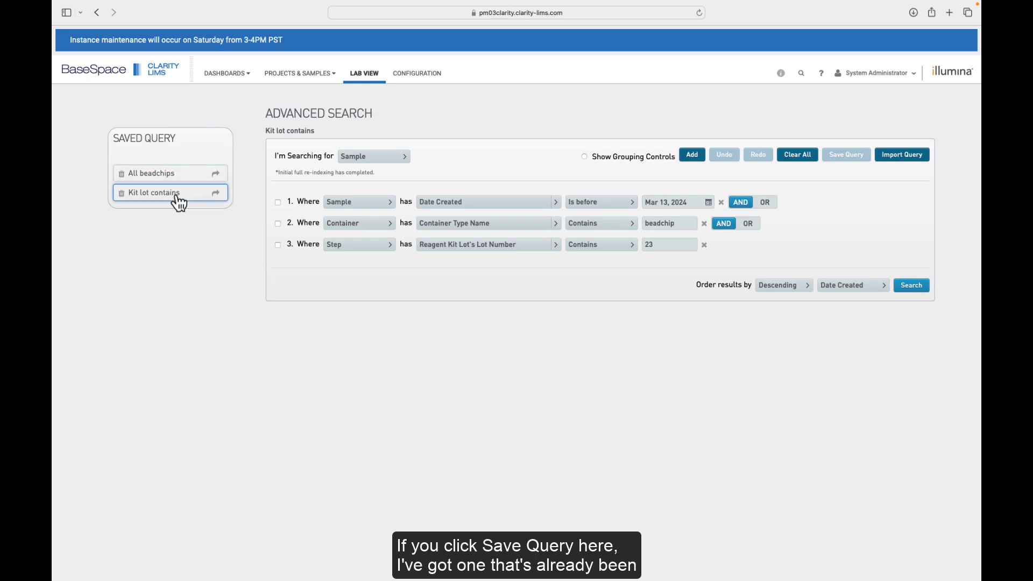
pyautogui.click(913, 287)
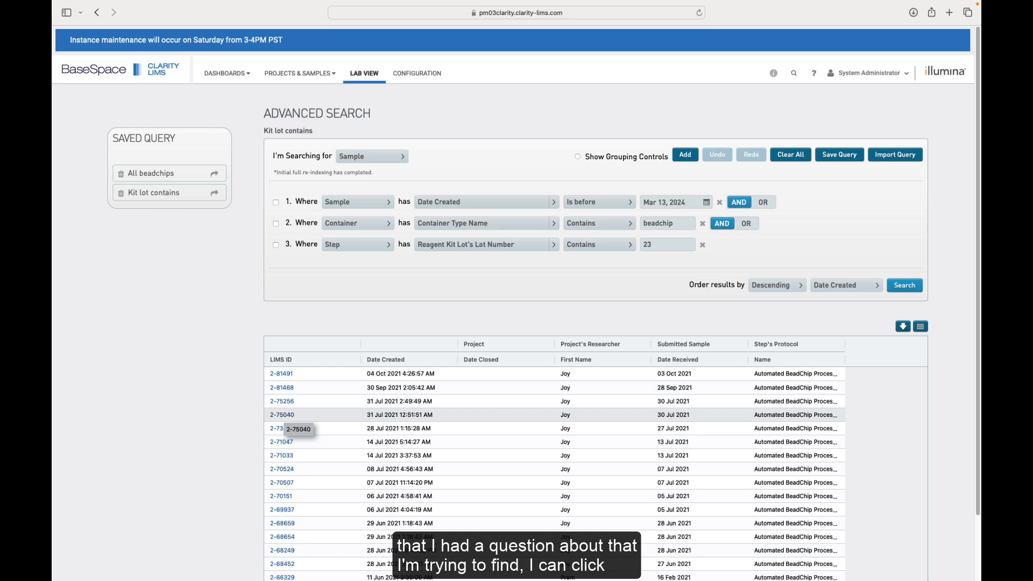
# Open sample 2-75040, browse its full genealogy tree, then return to the Advanced Search results
pyautogui.click(284, 415)
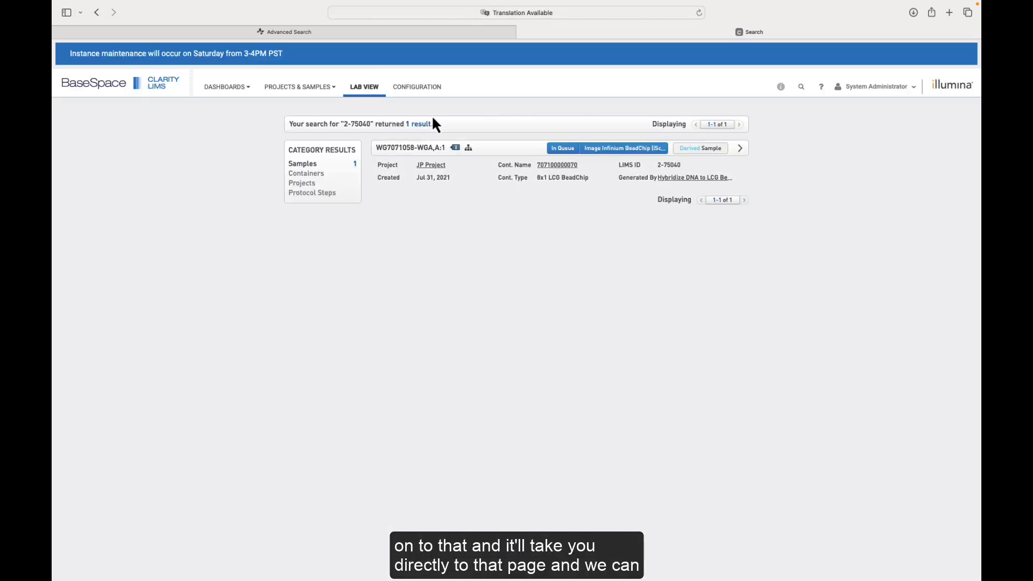
pyautogui.click(469, 148)
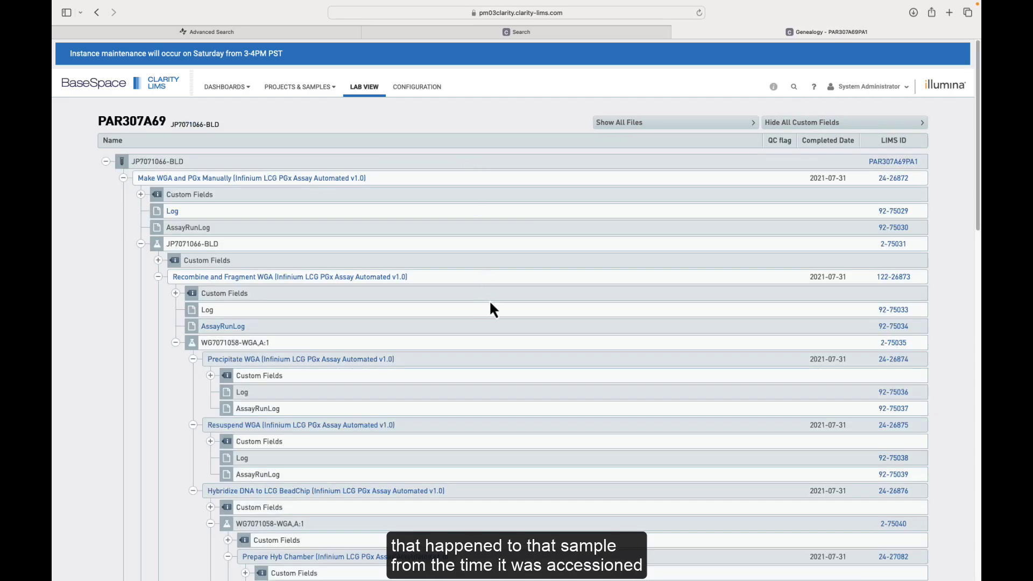
pyautogui.scroll(-2, 491, 309)
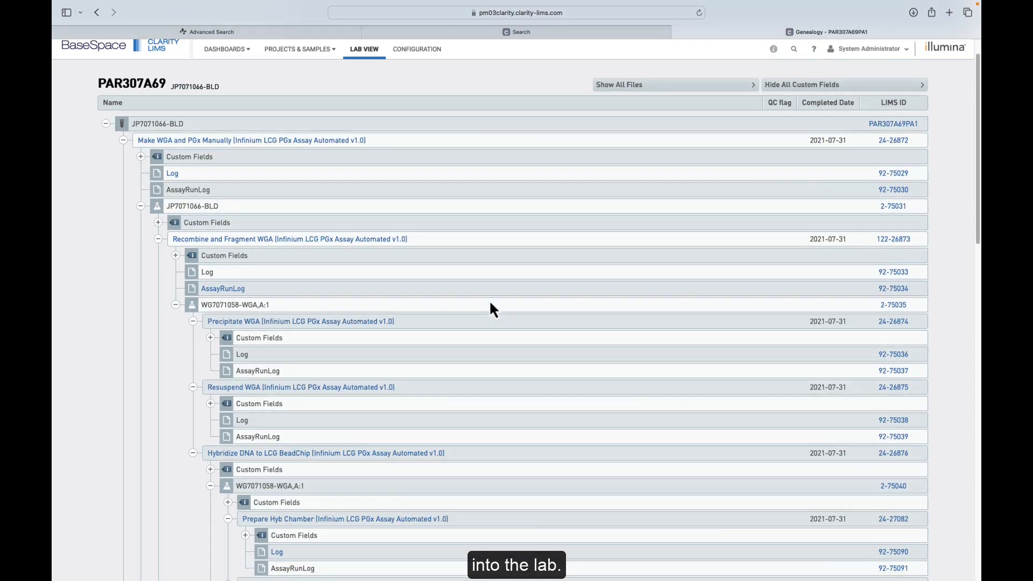
pyautogui.scroll(-5, 490, 303)
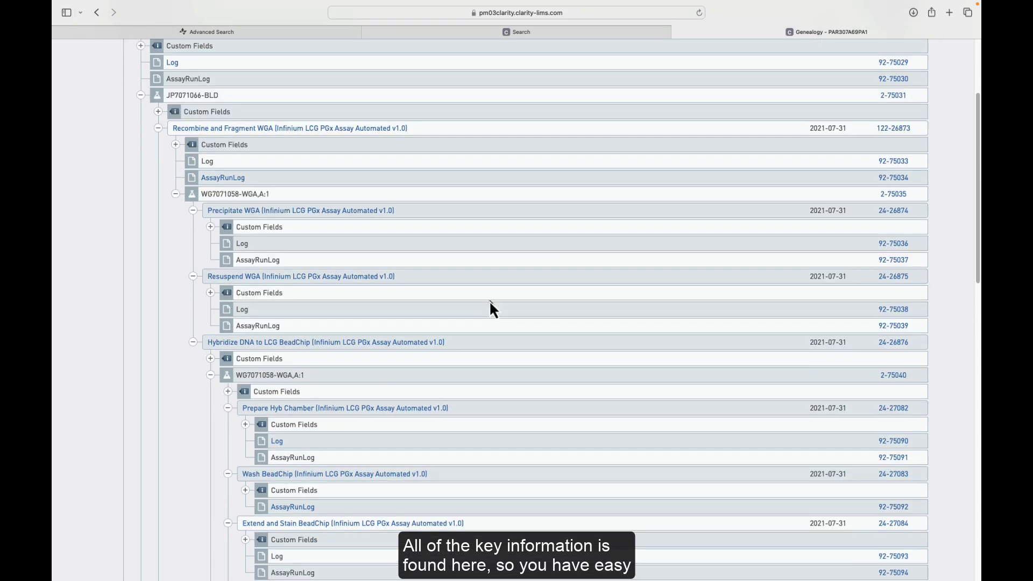
pyautogui.scroll(7, 438, 312)
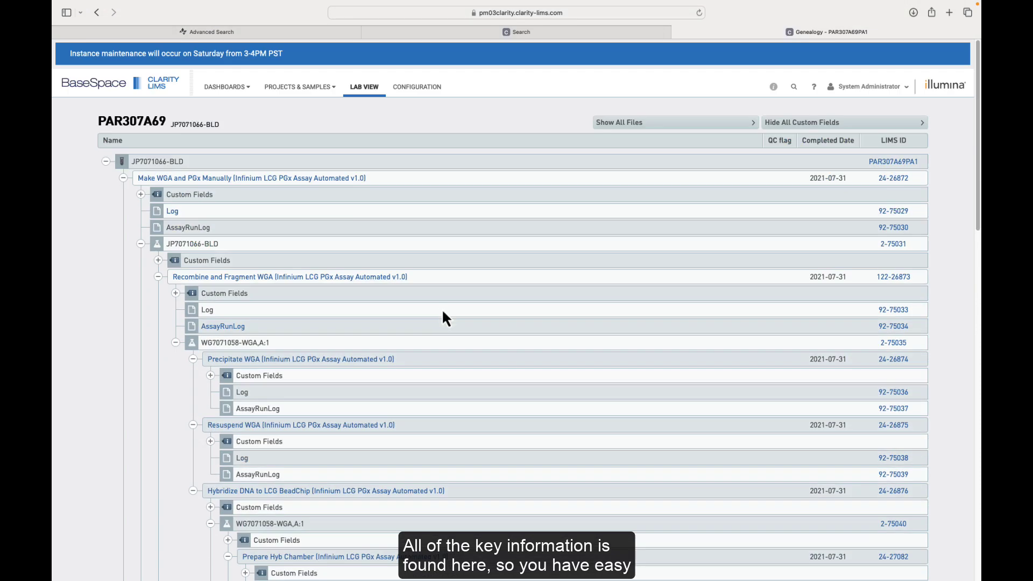
pyautogui.click(271, 32)
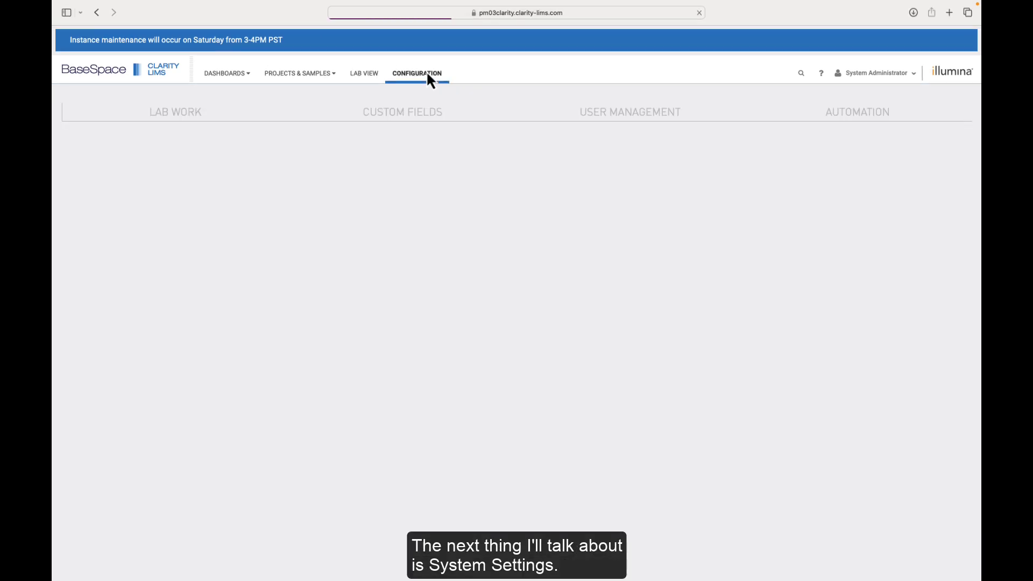
# Open System Settings, then view the administrator's profile
pyautogui.click(881, 74)
pyautogui.click(850, 111)
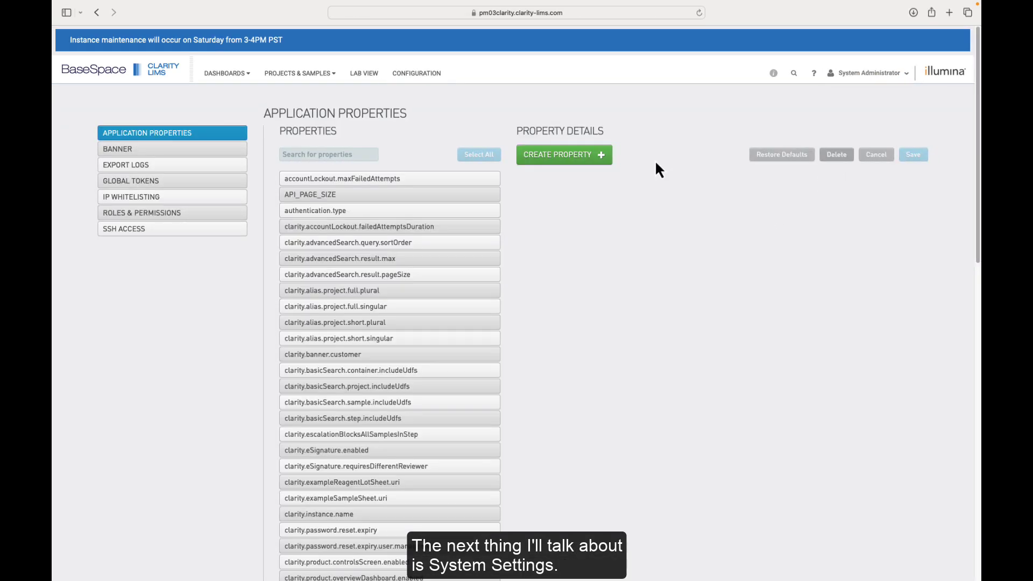
pyautogui.click(872, 73)
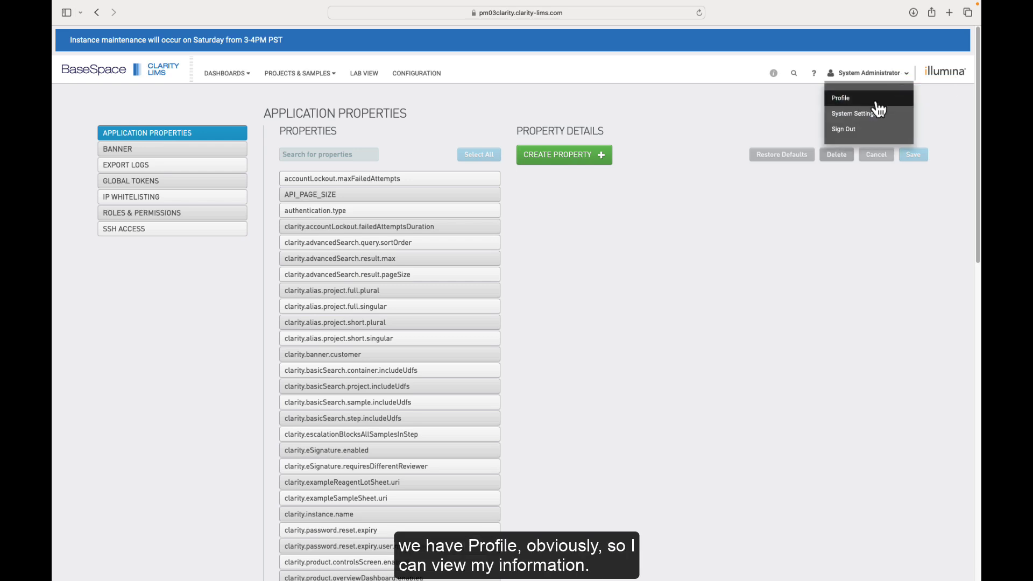
pyautogui.click(877, 99)
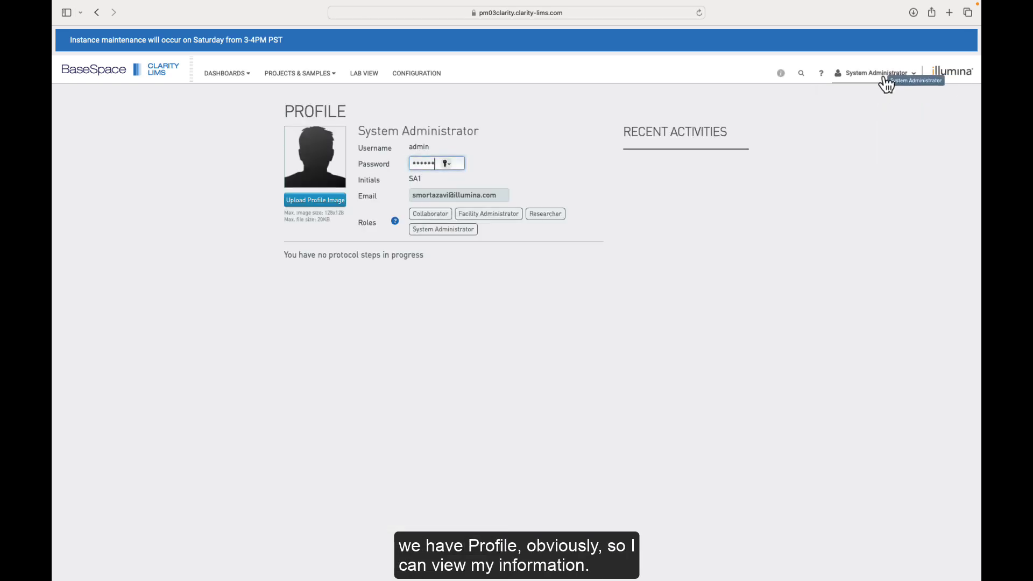
# Back in System Settings, inspect clarity.alias.project.full.plural and clarity.basicSearch.container.includeUdfs, then view the Banner message
pyautogui.click(882, 75)
pyautogui.click(867, 115)
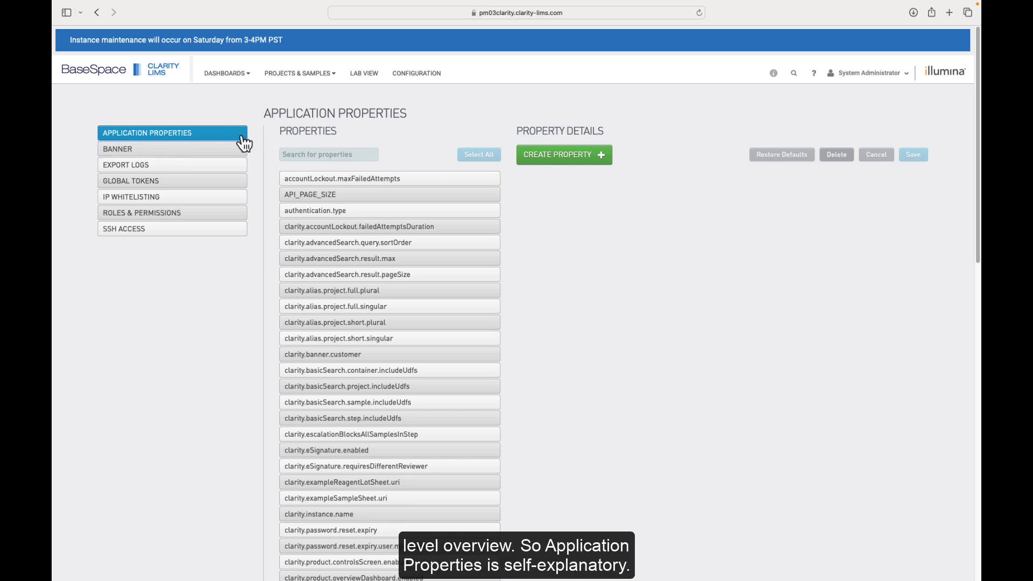
pyautogui.click(374, 291)
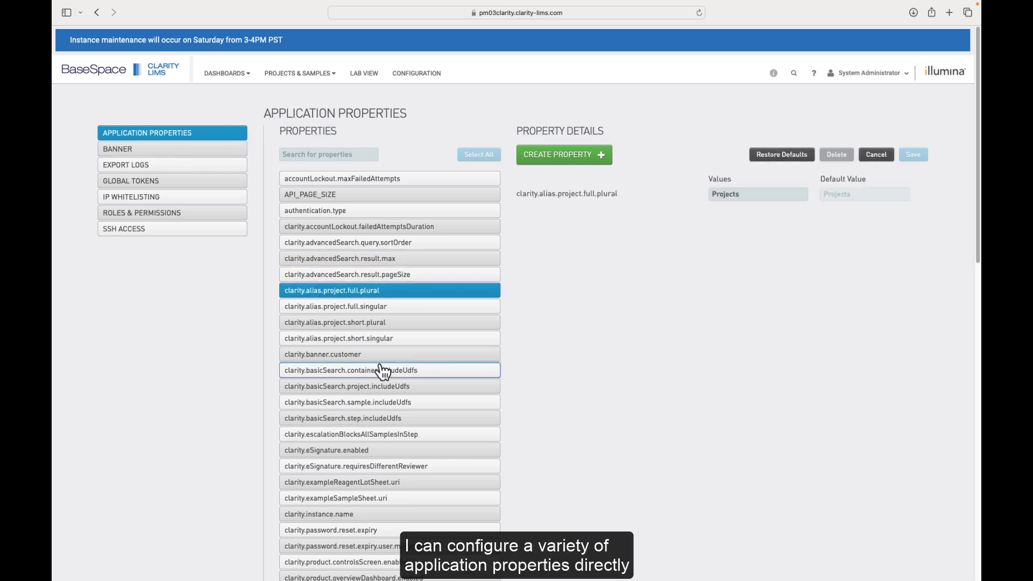
pyautogui.click(381, 370)
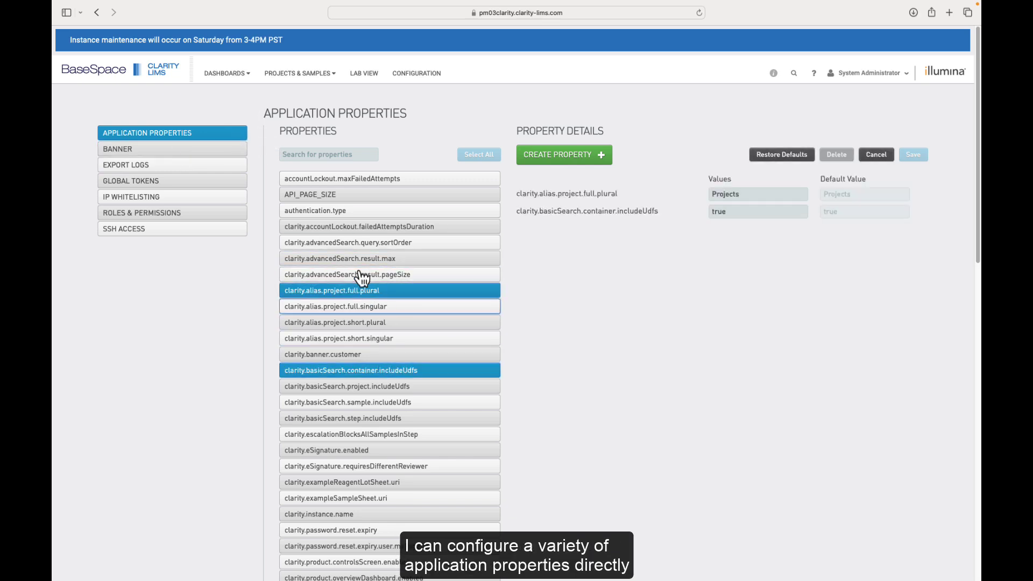
pyautogui.click(172, 151)
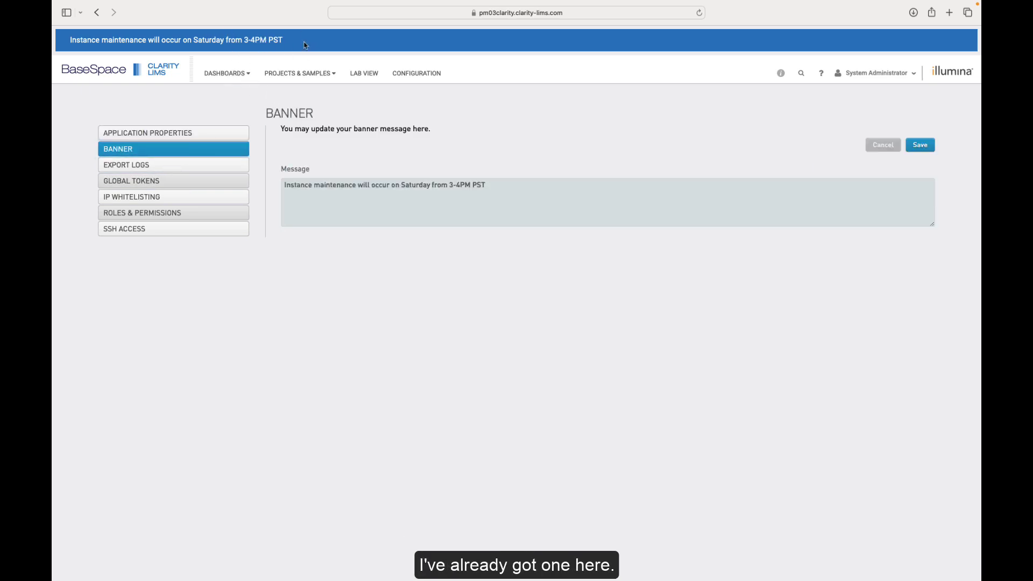
# Browse the Export Logs, Global Tokens, IP Whitelisting, Roles & Permissions and SSH Access settings pages
pyautogui.click(143, 167)
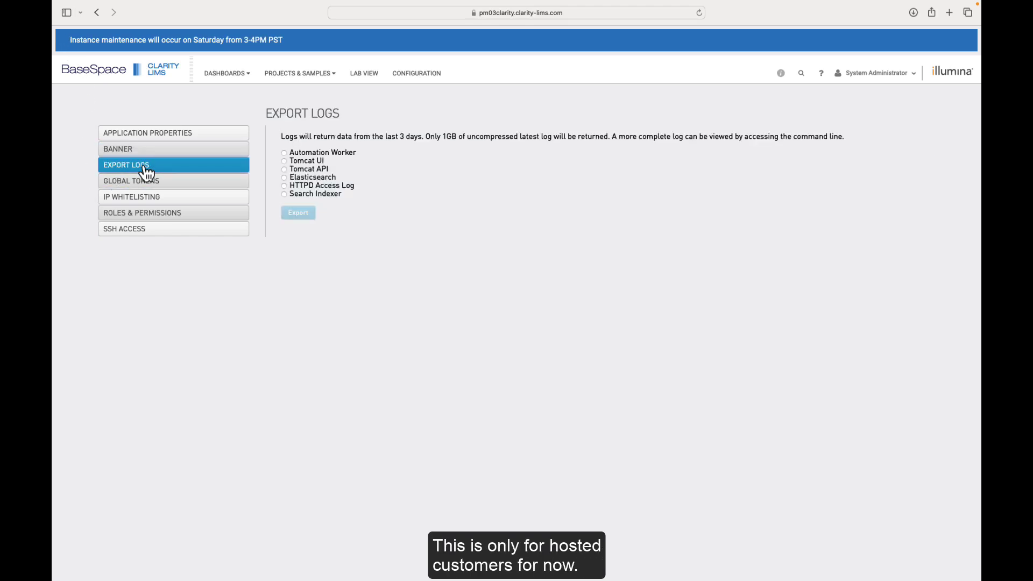
pyautogui.click(186, 188)
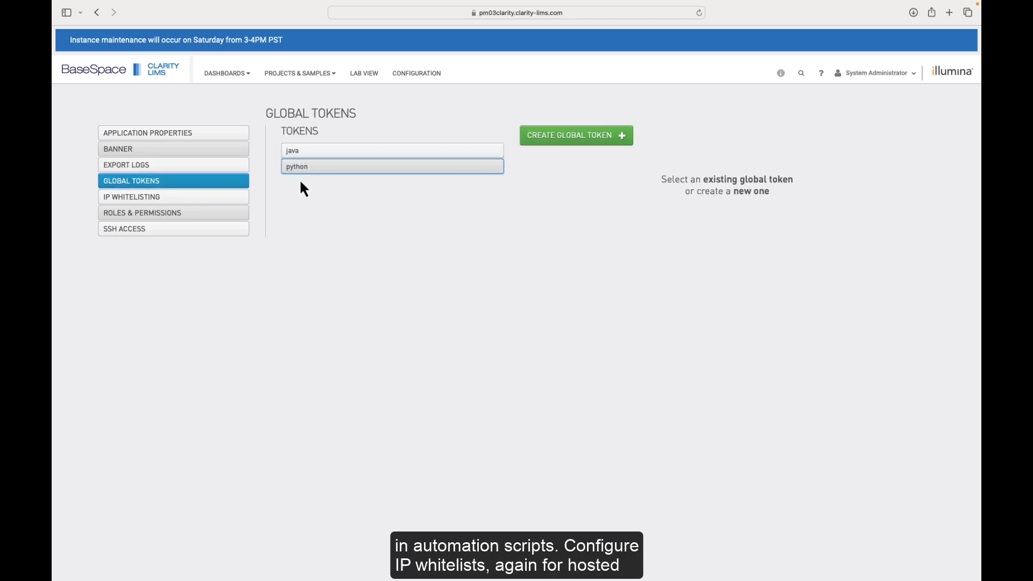
pyautogui.click(151, 205)
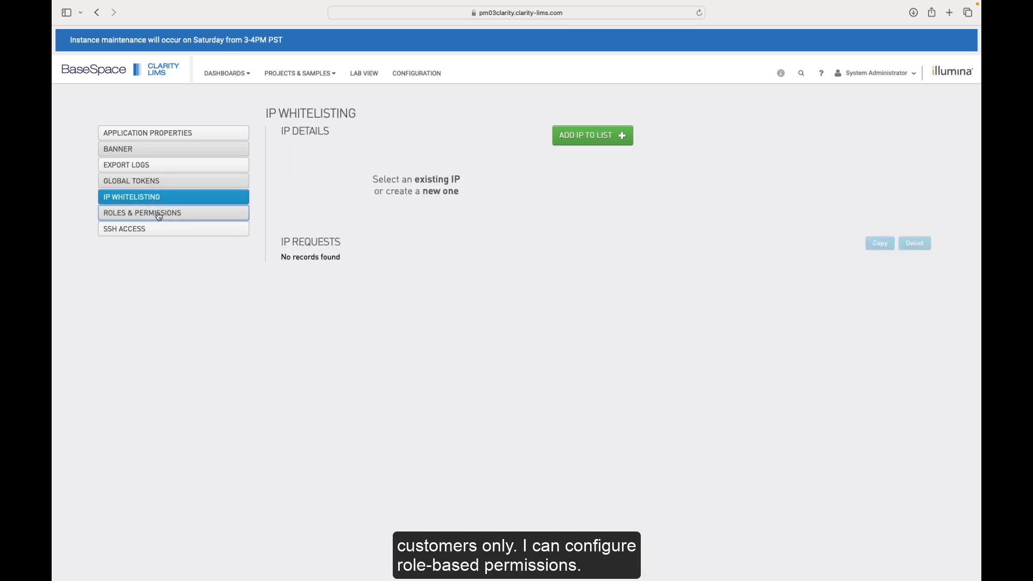
pyautogui.click(162, 218)
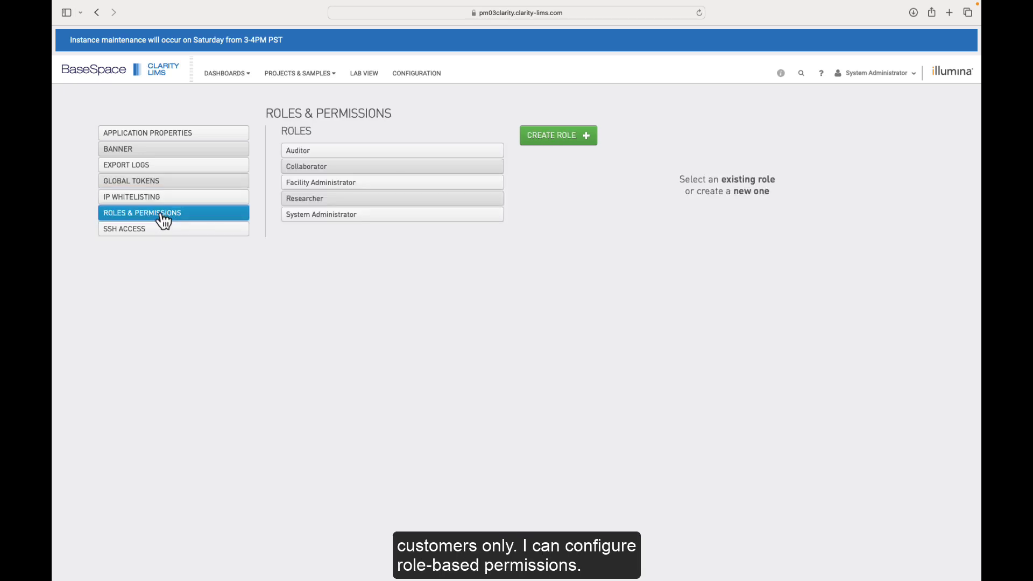
pyautogui.click(163, 236)
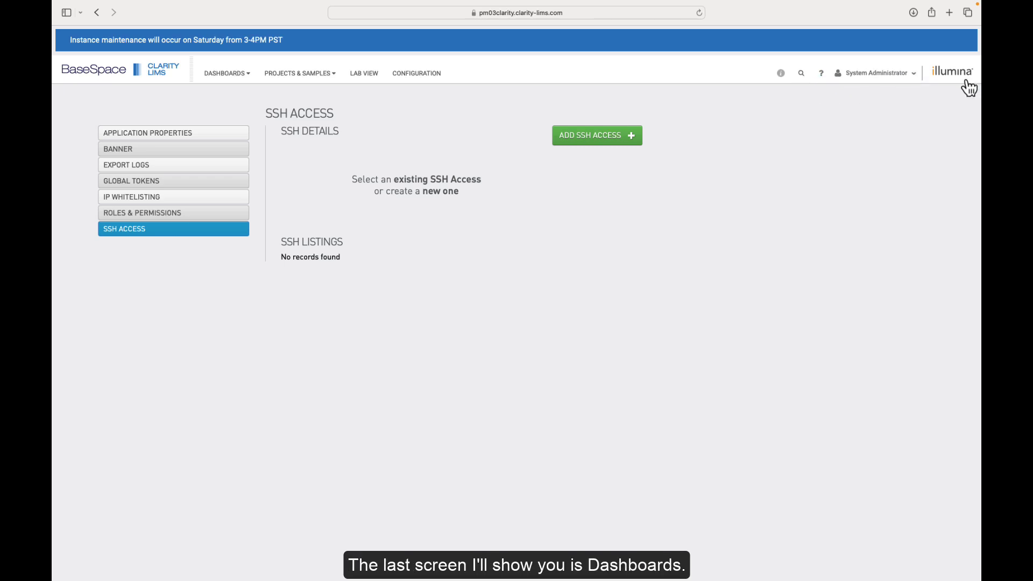
# View the Overview dashboard (120 projects, 65 workflows, 0 alerts), then switch to the Projects dashboard
pyautogui.click(228, 76)
pyautogui.click(217, 98)
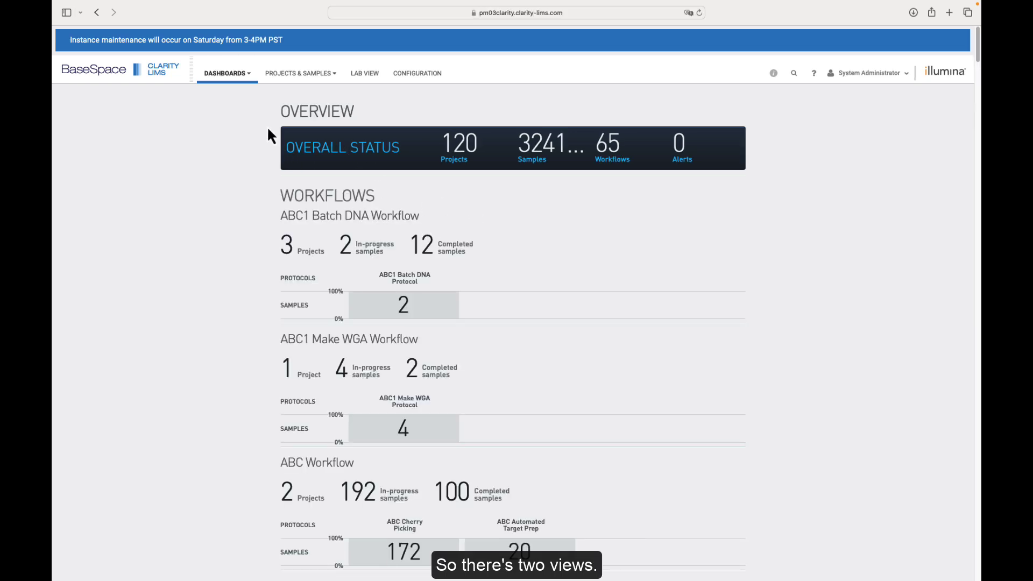
pyautogui.click(227, 74)
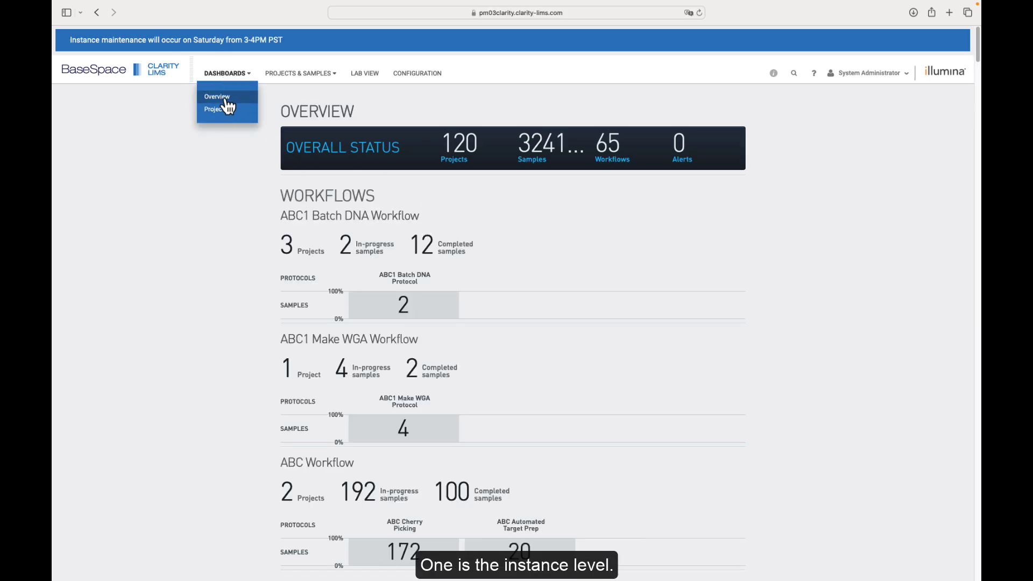
pyautogui.scroll(-5, 451, 301)
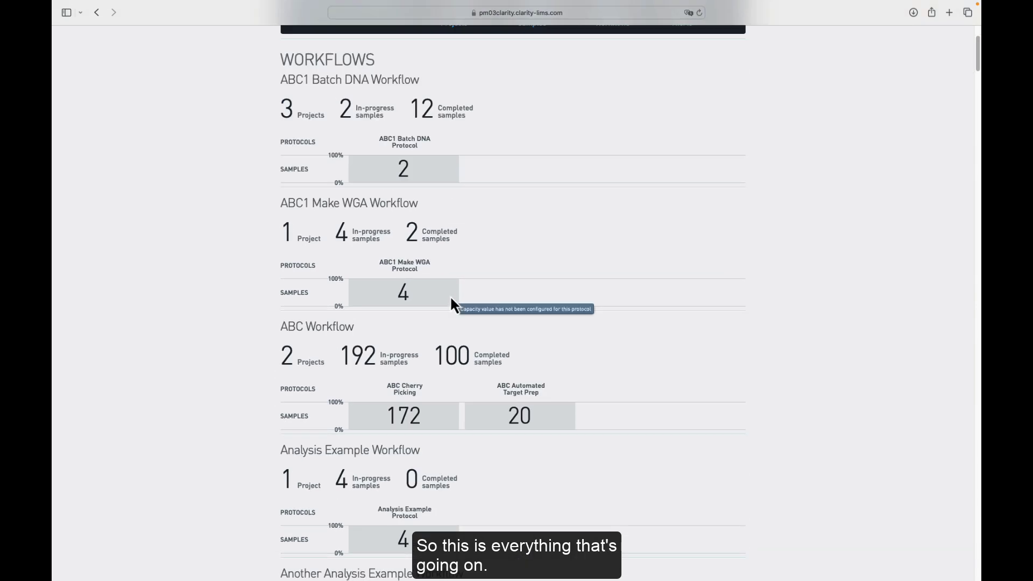
pyautogui.scroll(-2, 451, 300)
pyautogui.scroll(7, 453, 296)
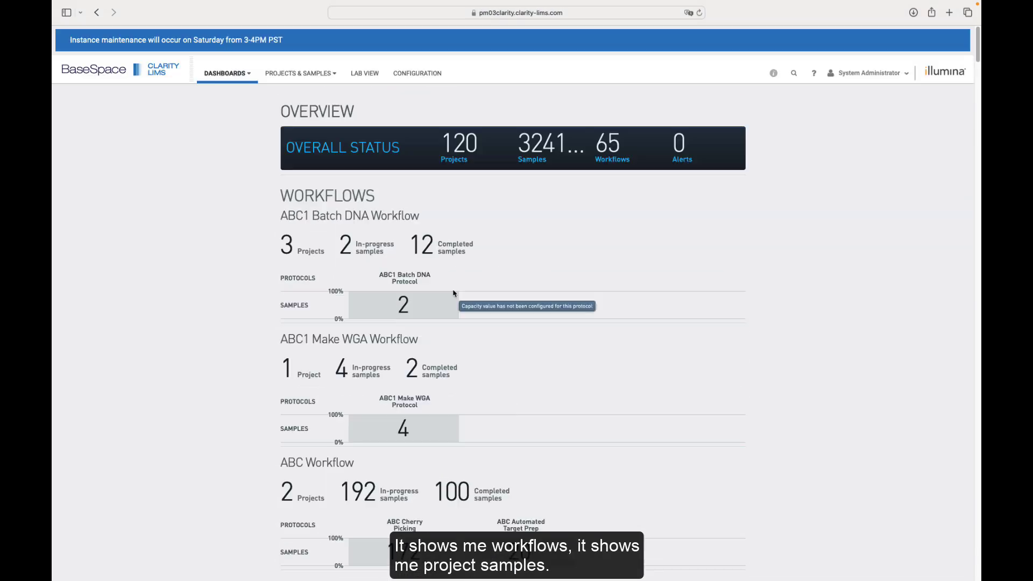
pyautogui.click(226, 72)
pyautogui.click(215, 111)
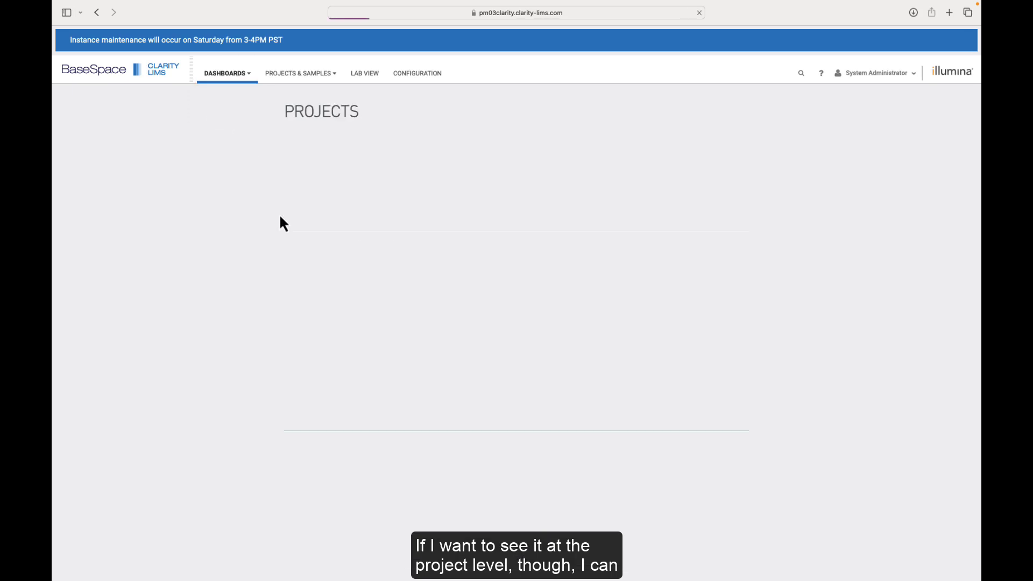